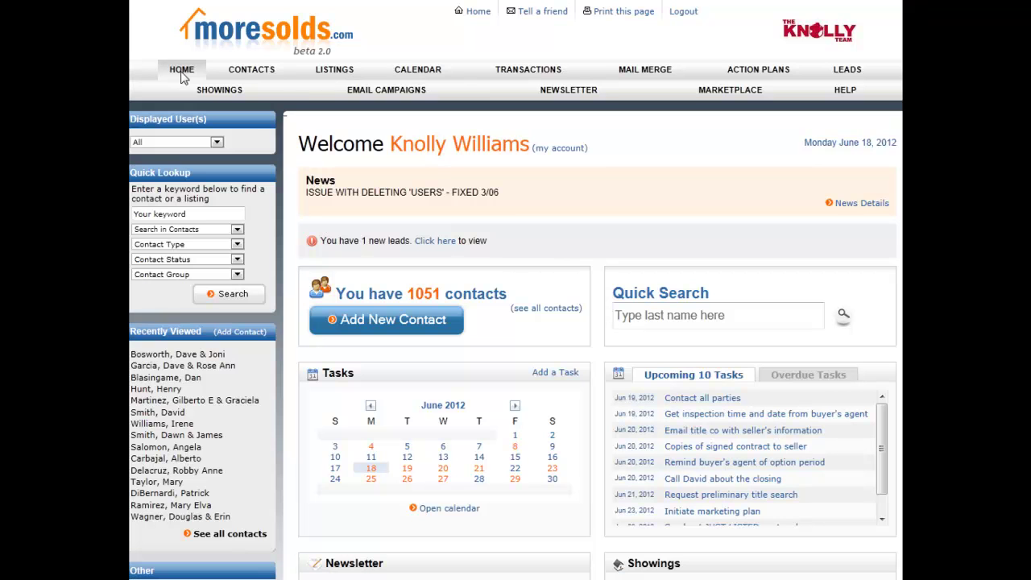
# Step: Open the Transaction Manager and look over the list of transactions
pyautogui.click(528, 72)
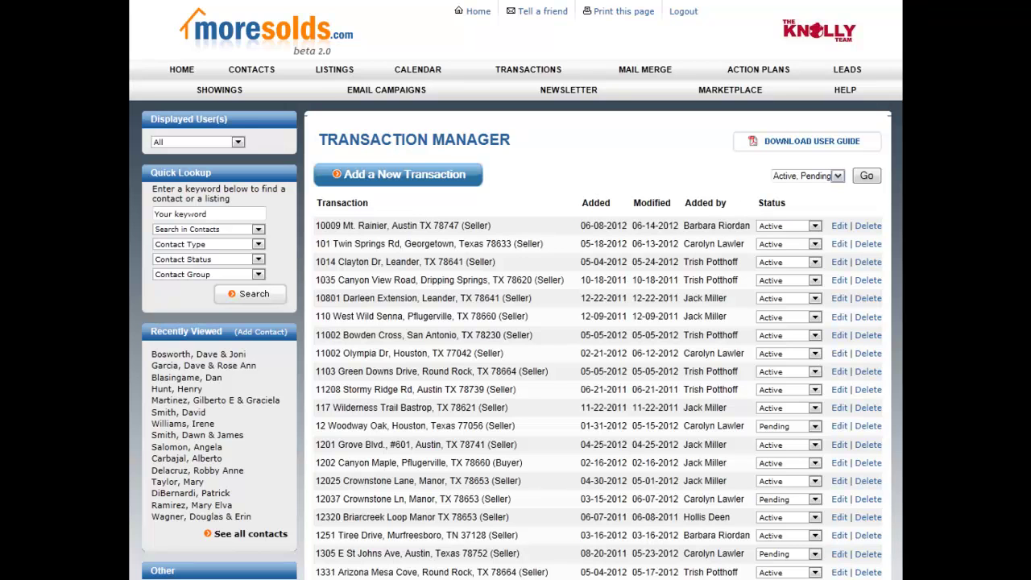
pyautogui.scroll(-3, 516, 323)
pyautogui.scroll(3, 516, 322)
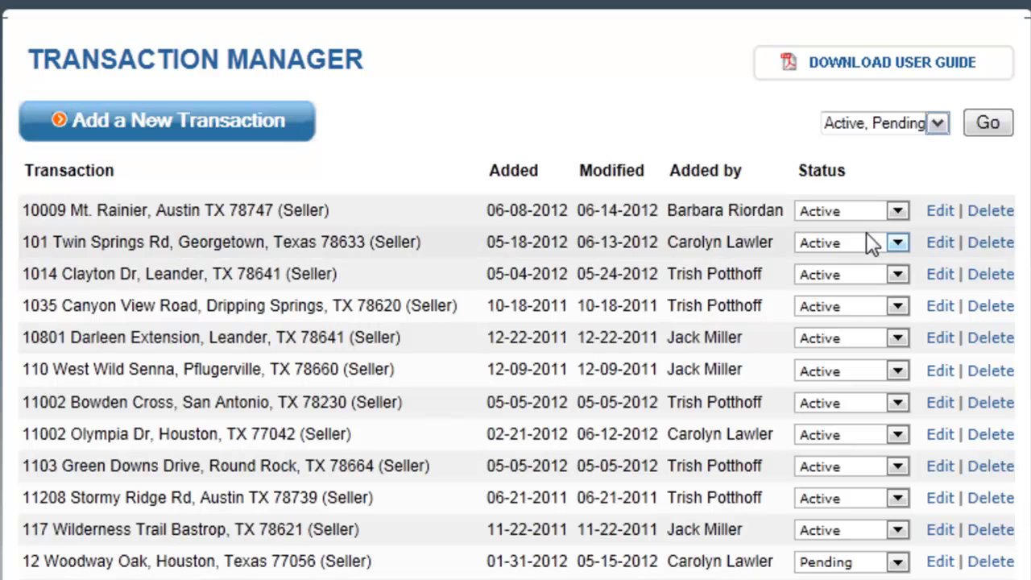
# Step: Apply the status filter with Active and Pending selected, and open the first pending transaction for editing
pyautogui.click(938, 123)
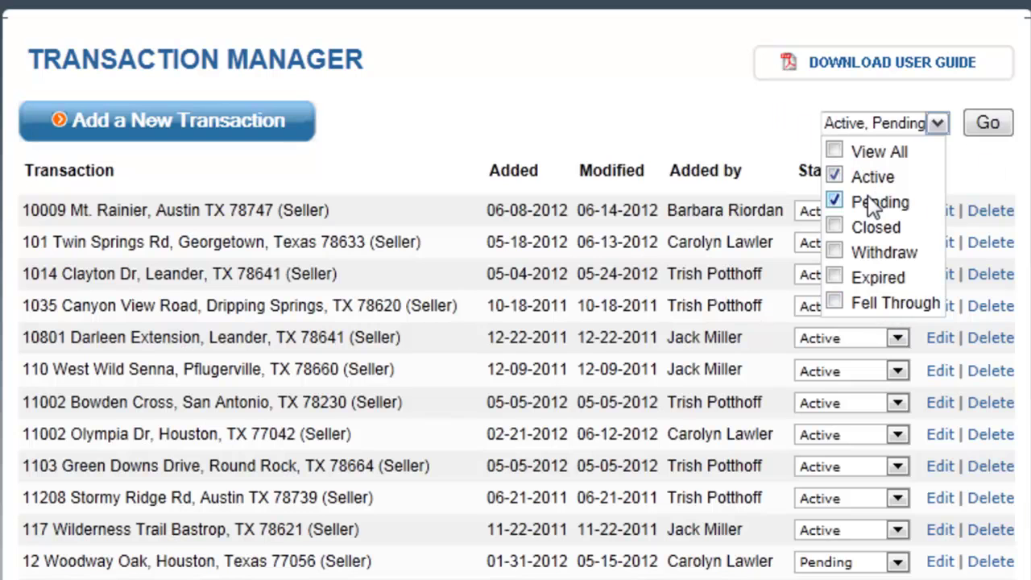
pyautogui.click(992, 125)
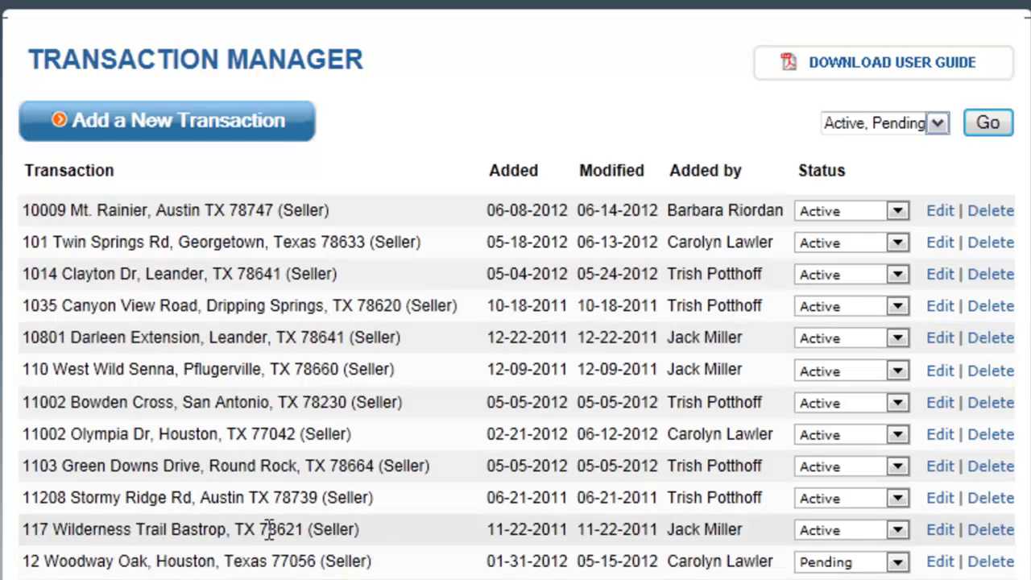
pyautogui.scroll(-1, 250, 519)
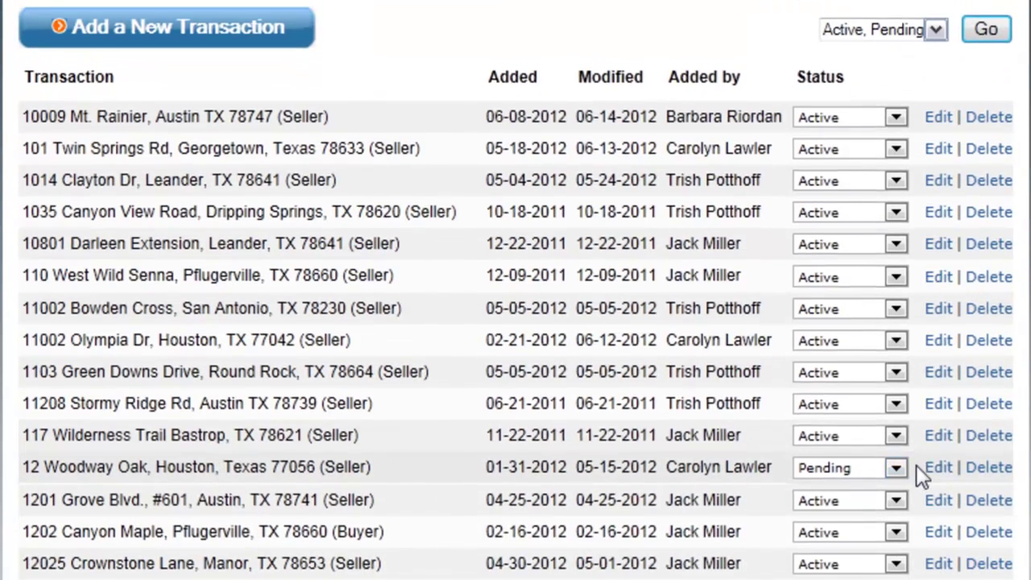
pyautogui.click(939, 460)
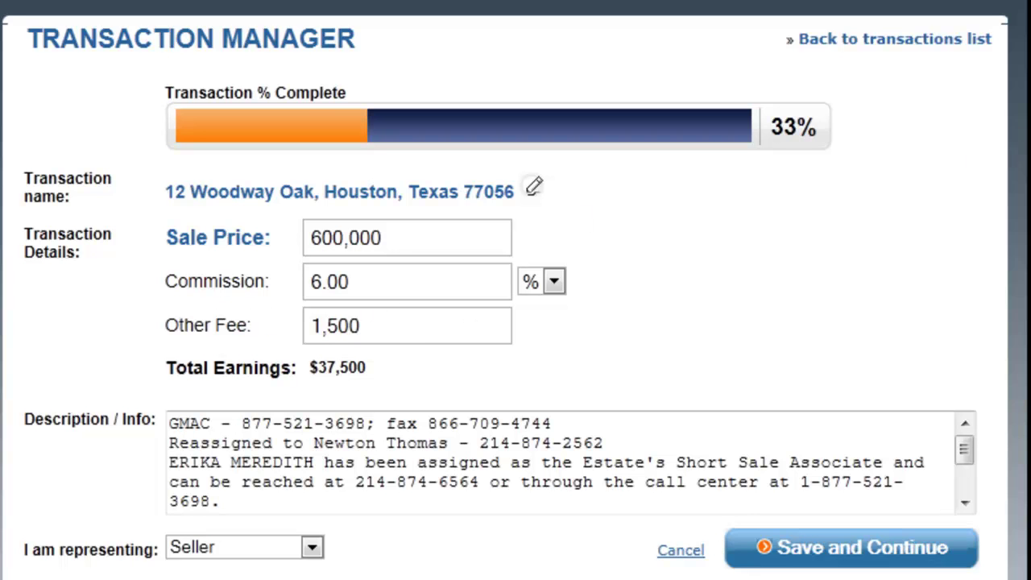
# Step: Check the unit options for the commission and read through the transaction's description text
pyautogui.click(553, 281)
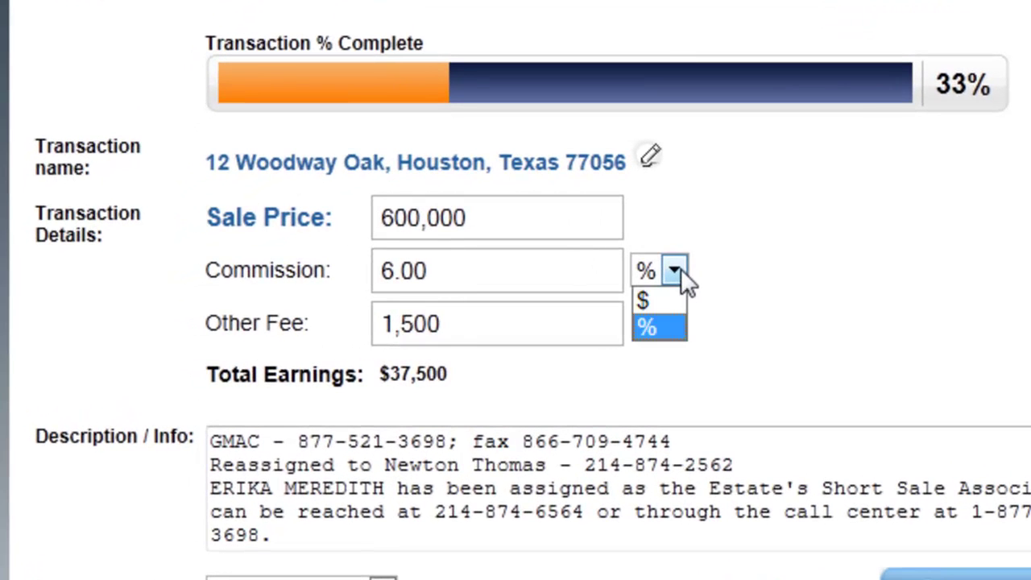
pyautogui.click(802, 342)
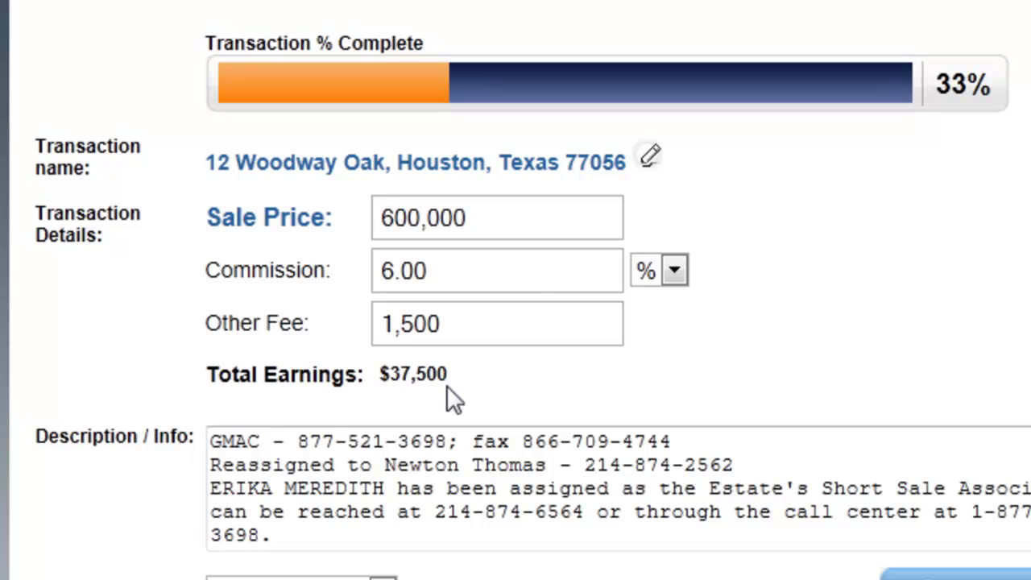
pyautogui.click(216, 468)
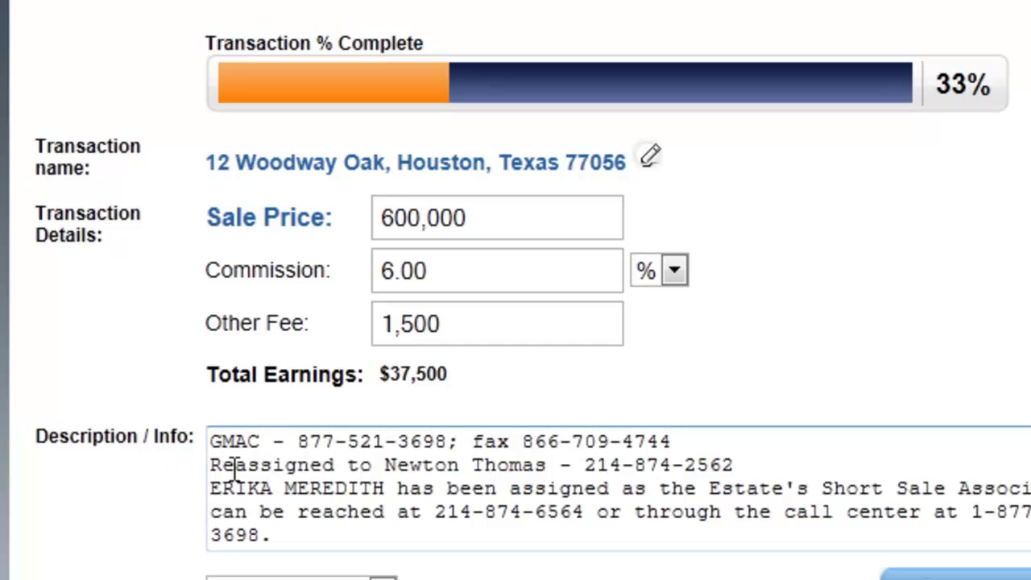
pyautogui.scroll(-2, 619, 487)
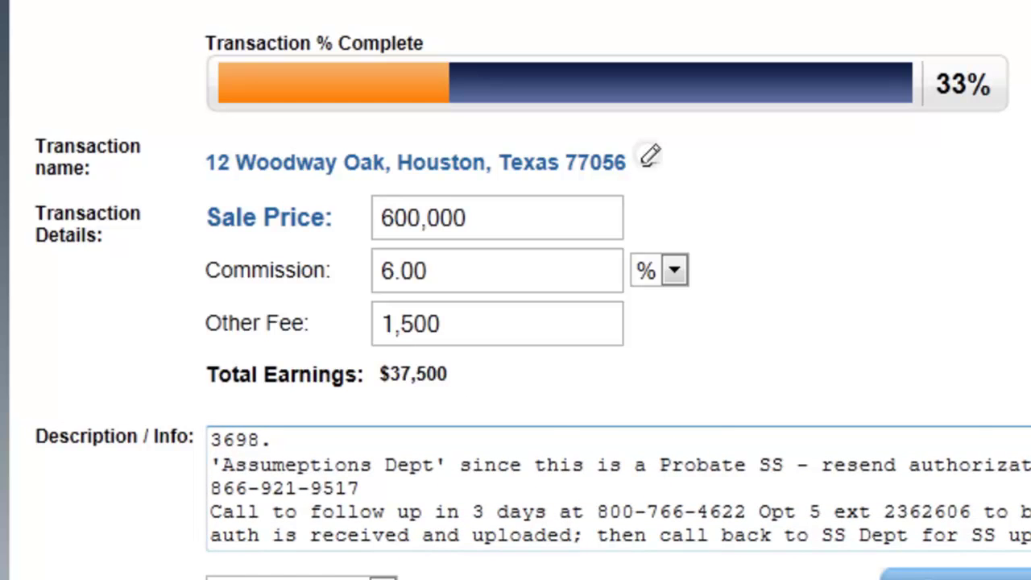
pyautogui.hotkey('ctrl', 'Home')
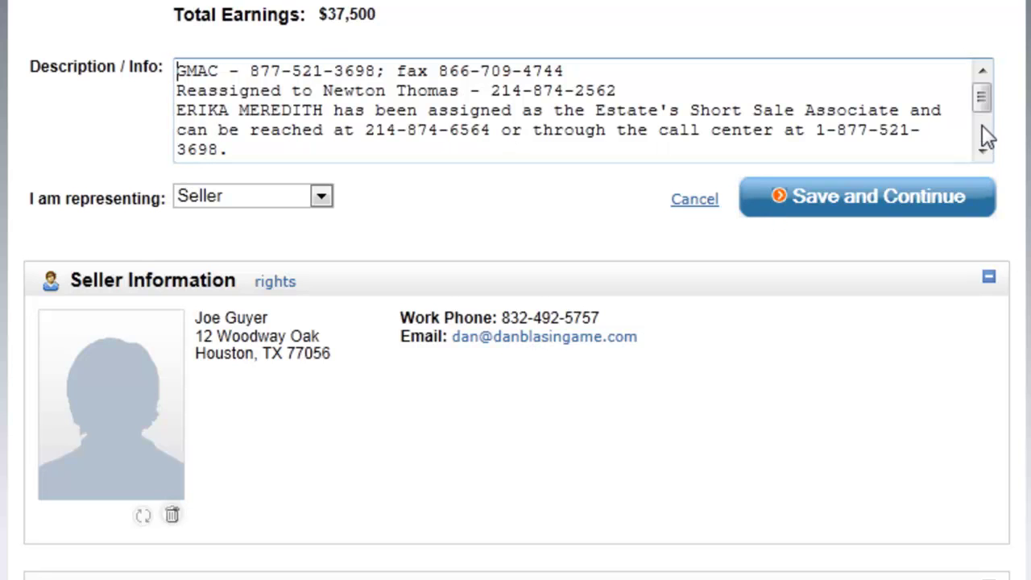
# Step: View the options for which party is being represented, keeping Seller selected
pyautogui.click(322, 198)
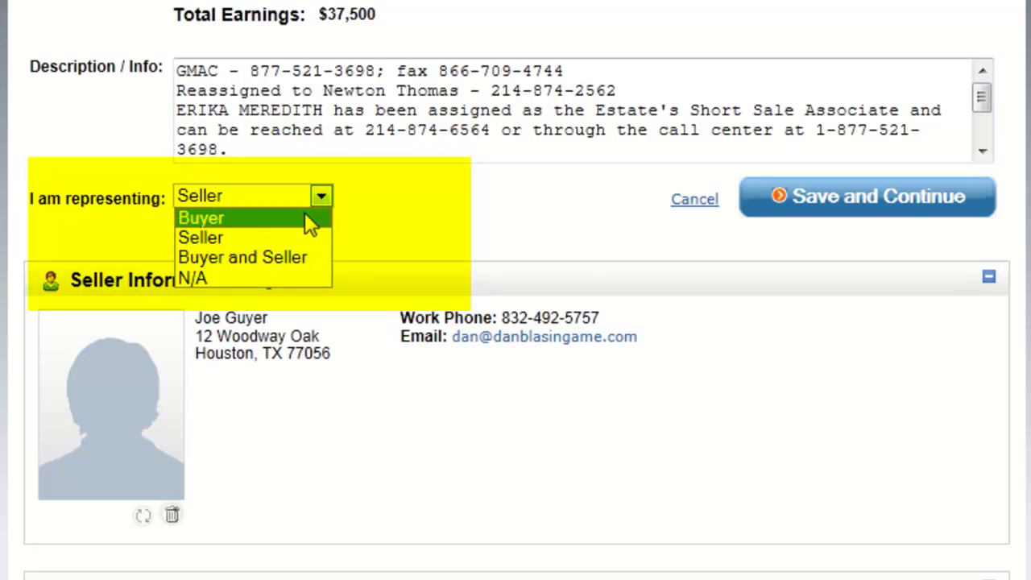
pyautogui.click(428, 228)
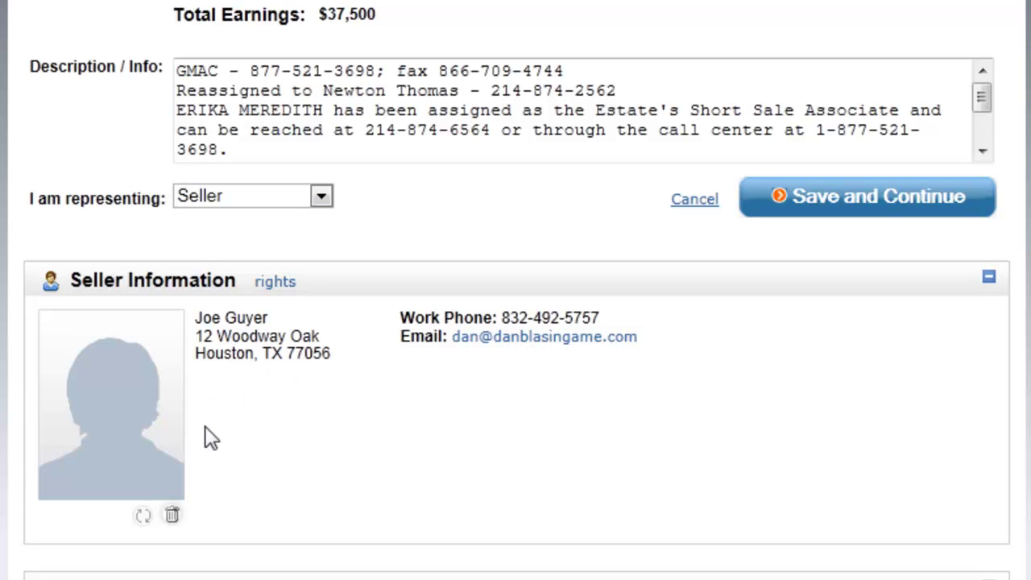
pyautogui.click(382, 69)
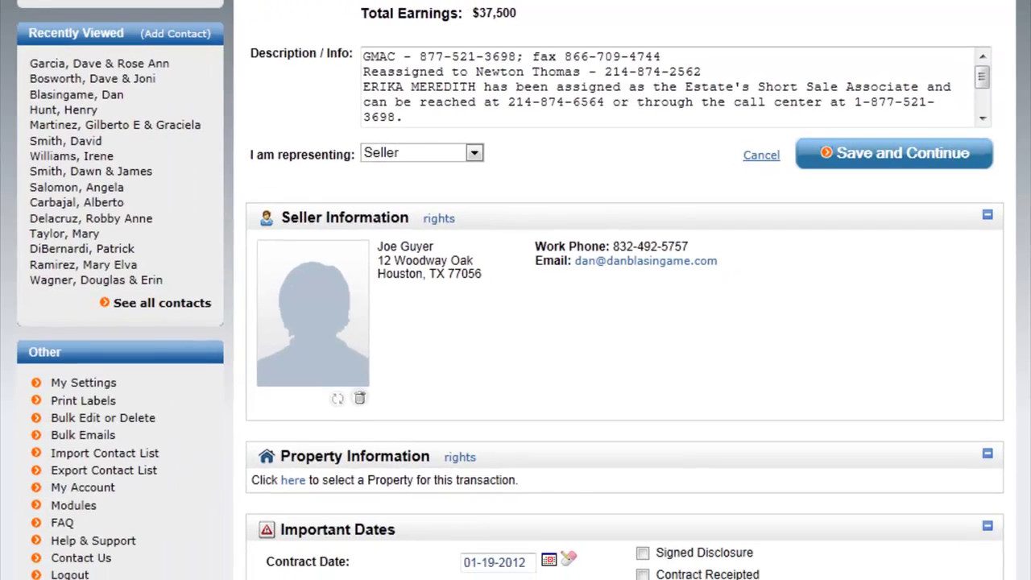
# Step: Bring up the property selection for this transaction, browse the available properties and close it
pyautogui.scroll(-5, 838, 205)
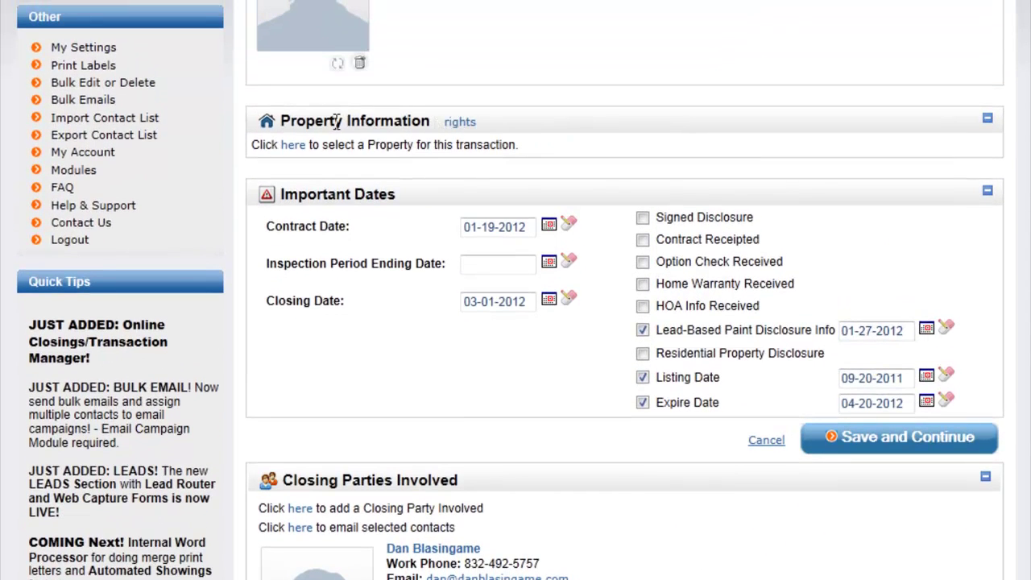
pyautogui.click(297, 147)
pyautogui.click(759, 100)
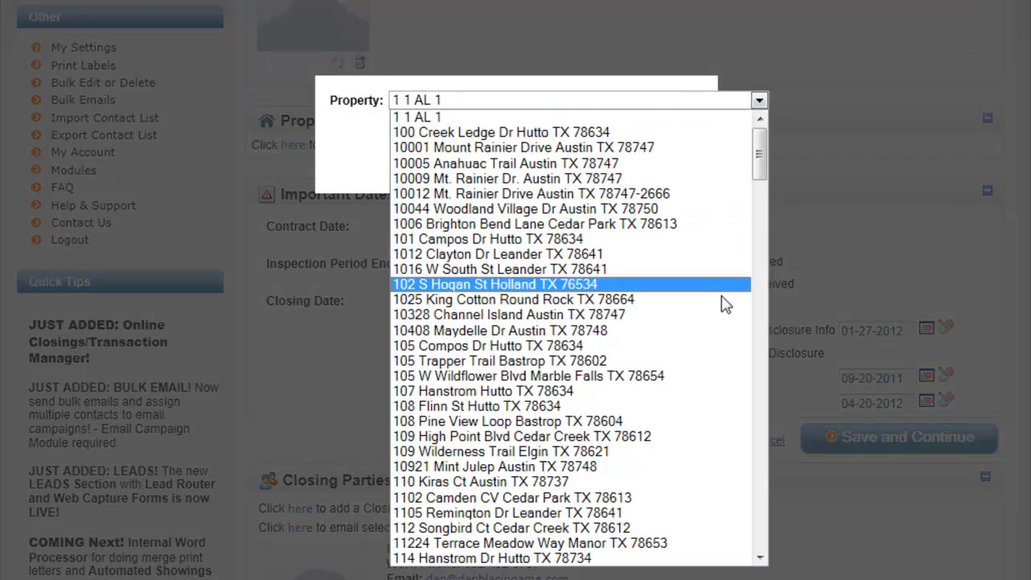
pyautogui.click(576, 158)
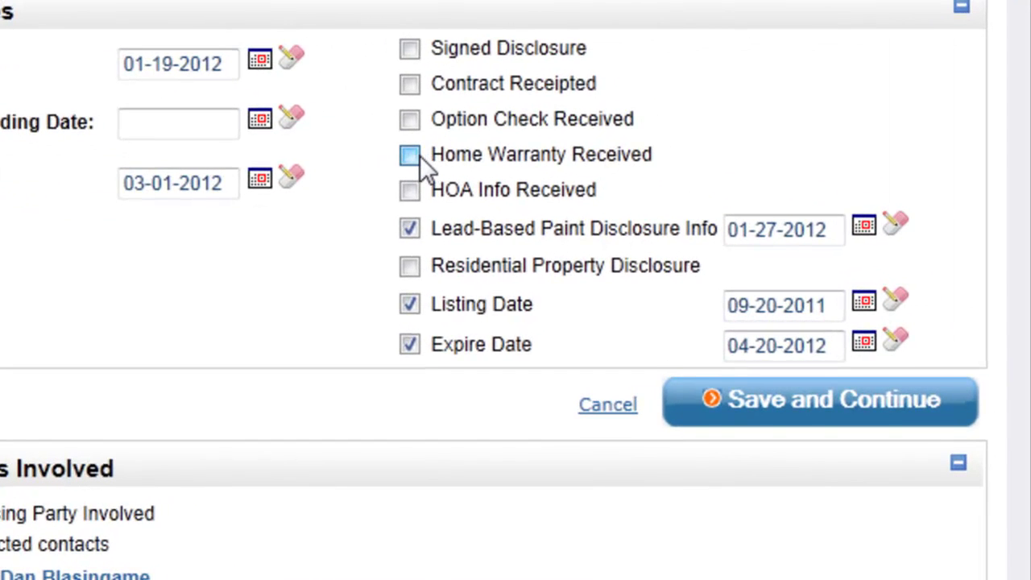
# Step: Try marking Home Warranty Received under Important Dates and bringing up its date calendar
pyautogui.click(410, 156)
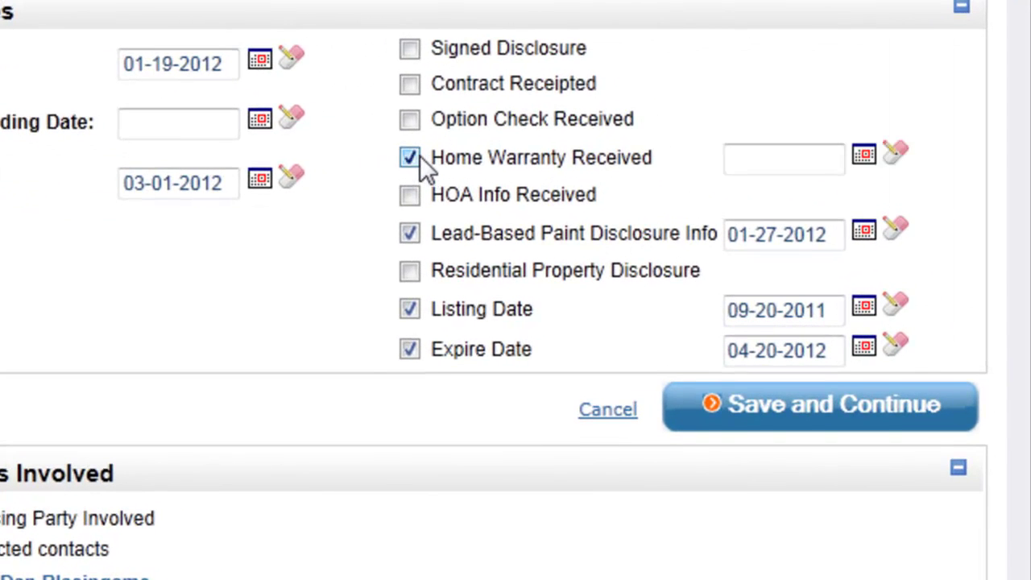
pyautogui.click(865, 156)
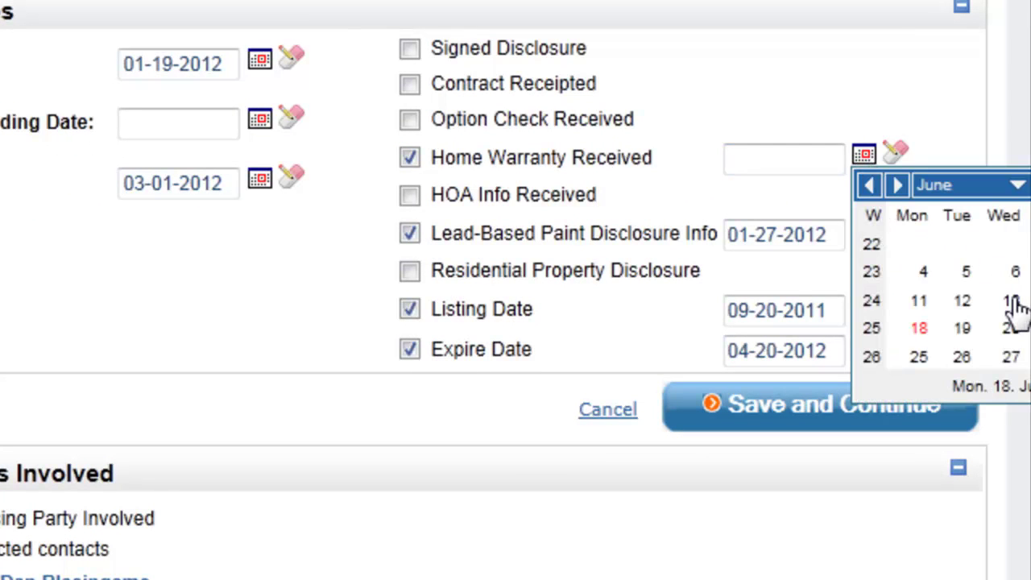
pyautogui.click(410, 155)
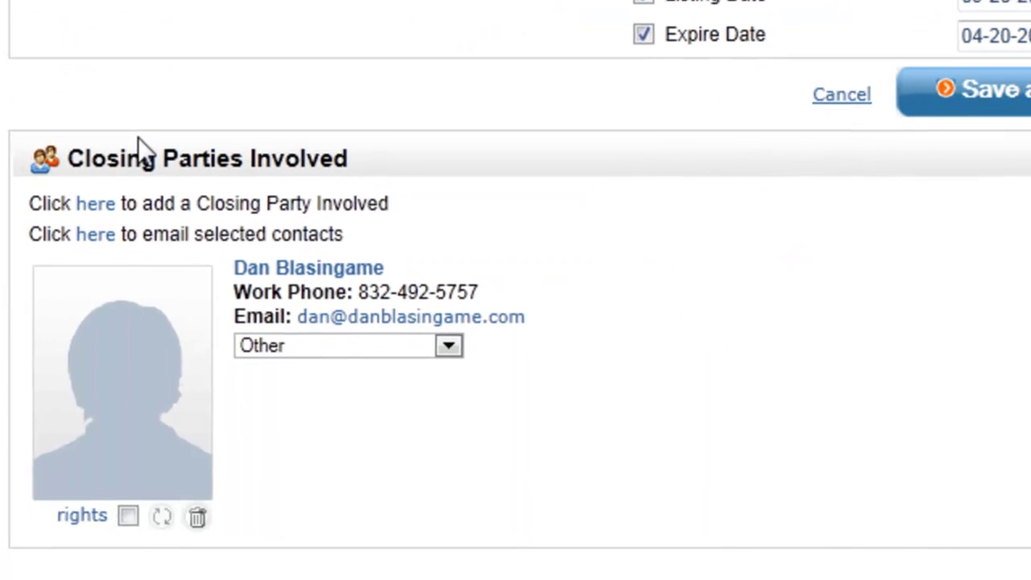
# Step: Start adding a closing party and pick an existing contact by searching for the last name
pyautogui.click(95, 201)
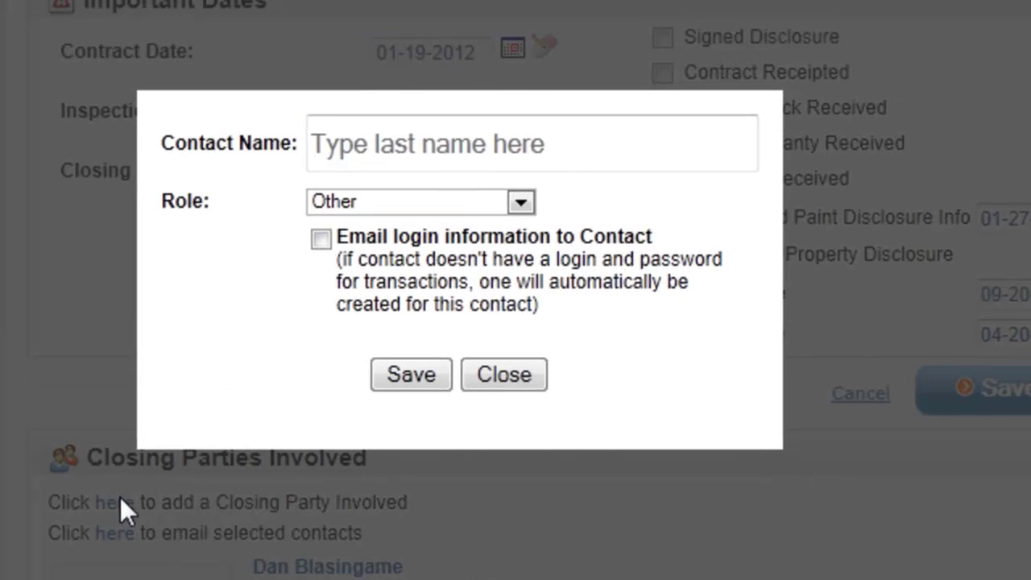
pyautogui.click(580, 142)
pyautogui.write('will')
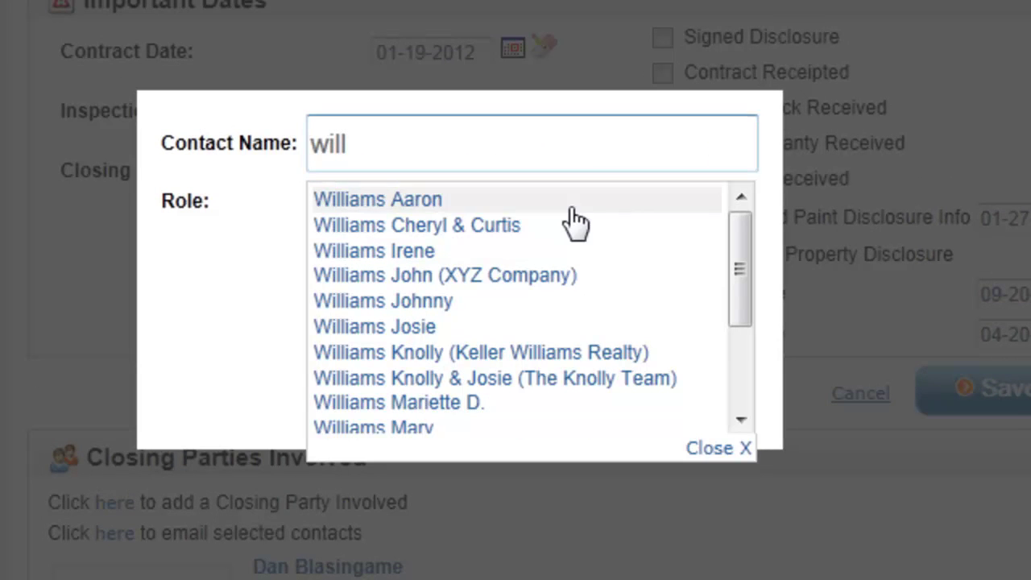
pyautogui.click(569, 203)
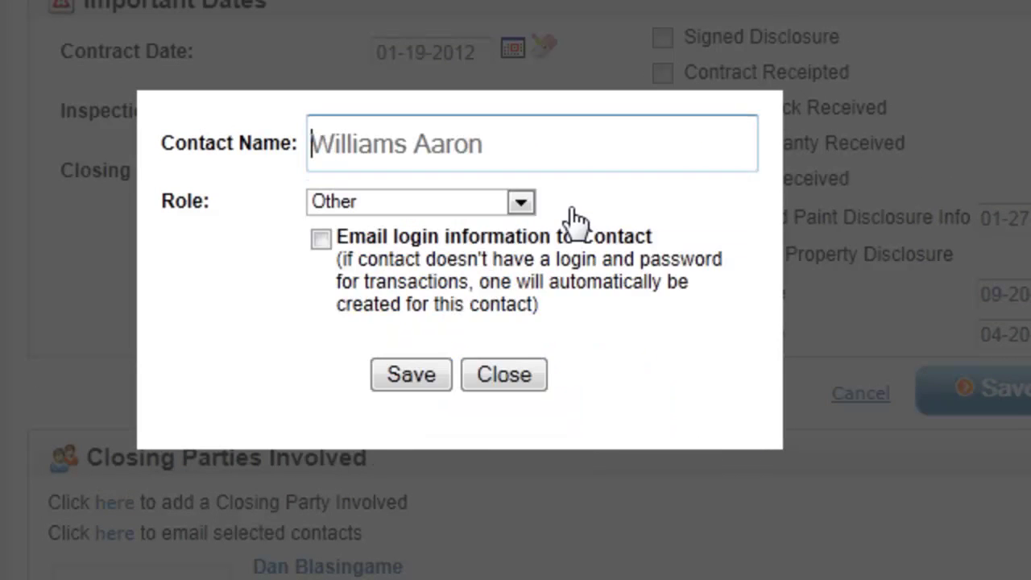
# Step: Set the closing party's role to Buyer Agent and try the option to email login information to the contact
pyautogui.click(521, 202)
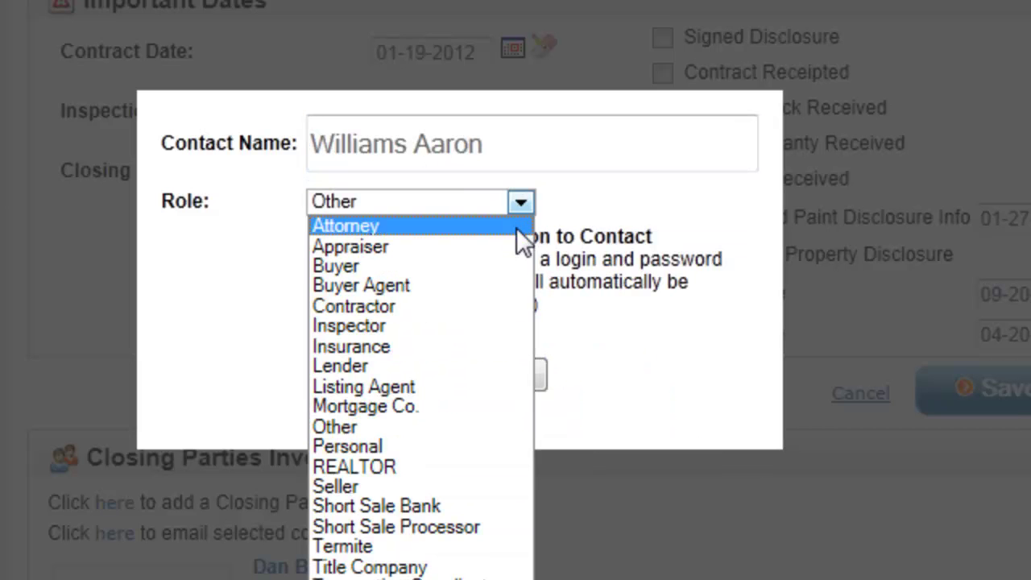
pyautogui.click(672, 350)
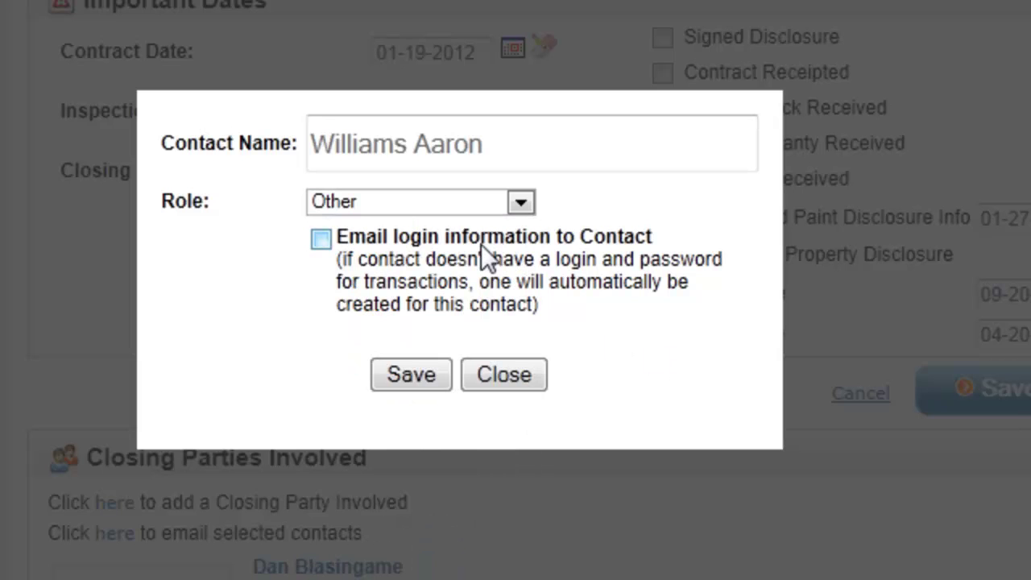
pyautogui.click(326, 250)
pyautogui.click(429, 205)
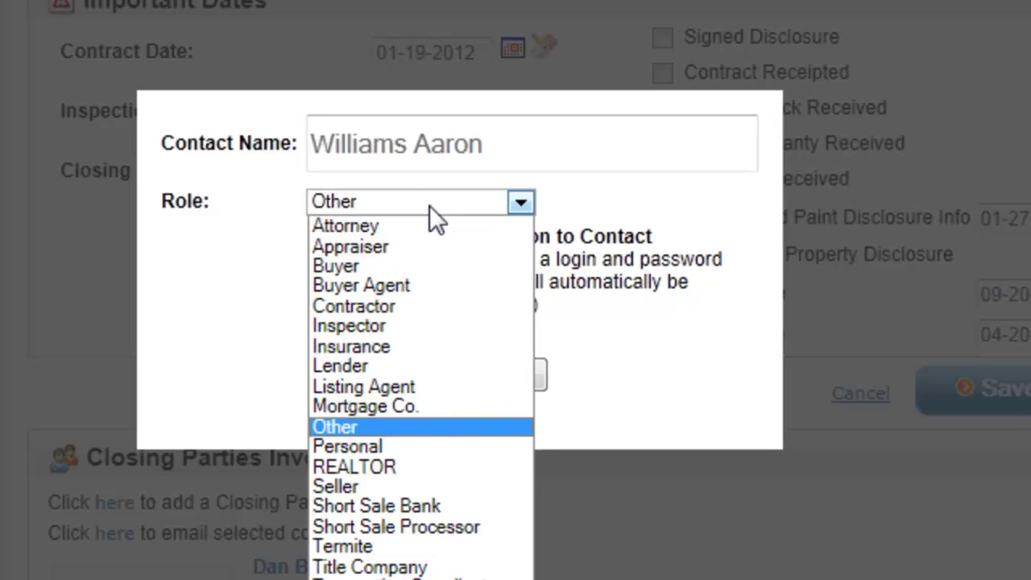
pyautogui.click(435, 286)
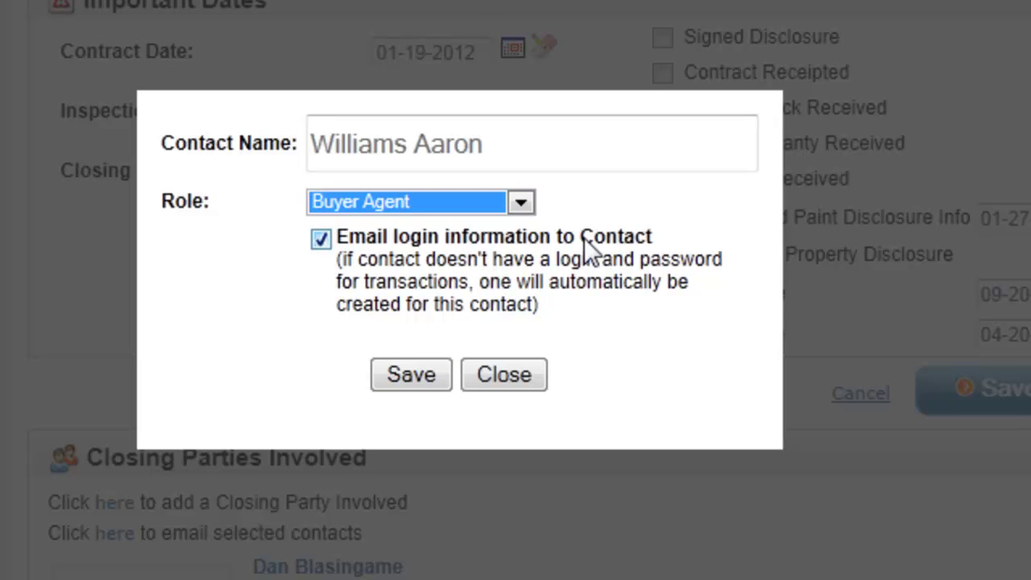
pyautogui.click(330, 240)
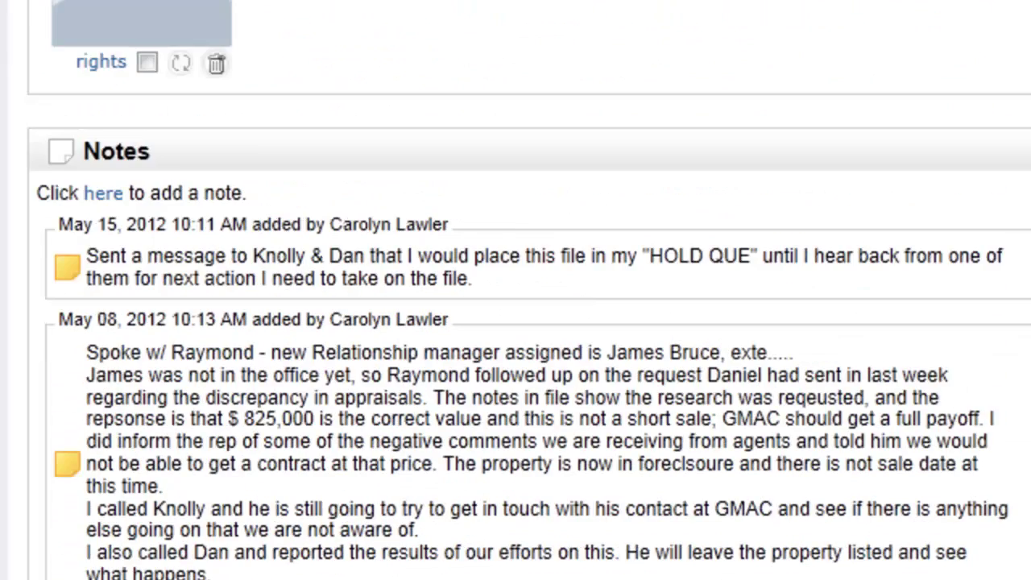
# Step: Find the Notes section, bring up the form for adding a note and dismiss it
pyautogui.scroll(-20, 516, 290)
pyautogui.scroll(-20, 516, 290)
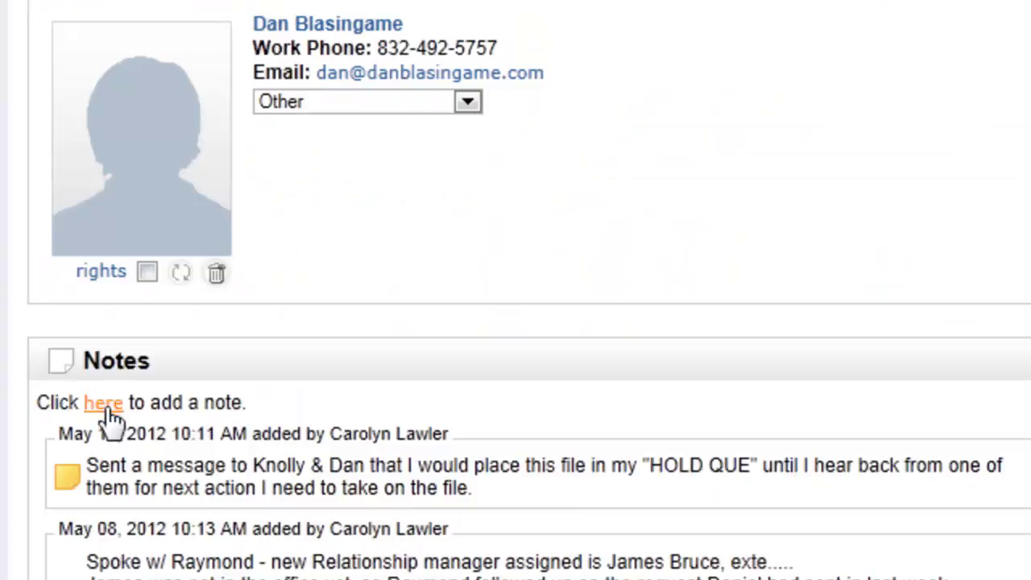
pyautogui.click(105, 409)
pyautogui.click(263, 152)
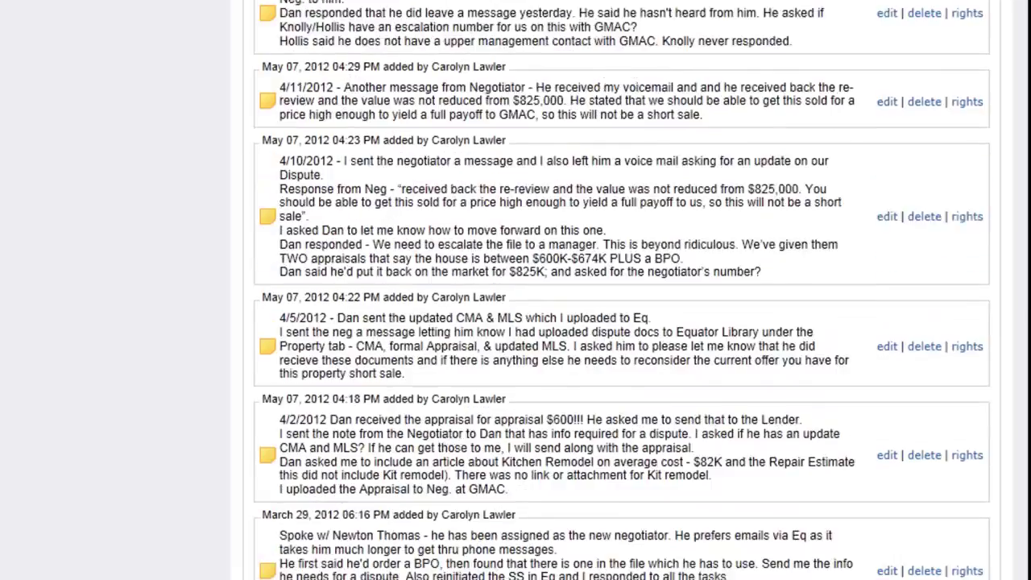
# Step: Look through the transaction's existing notes and its list of uploaded documents
pyautogui.scroll(-15, 622, 290)
pyautogui.scroll(-20, 622, 290)
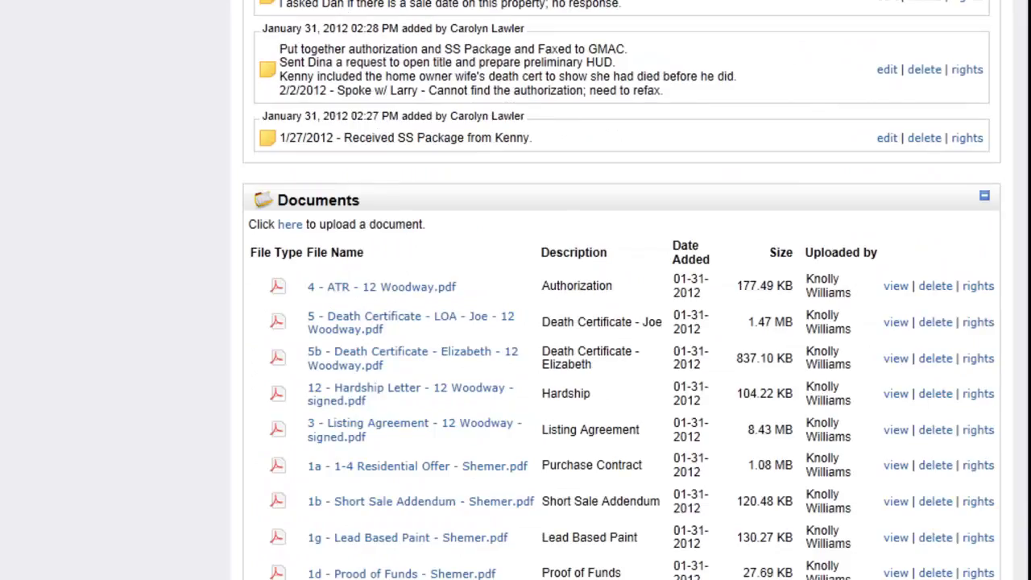
pyautogui.scroll(-10, 622, 290)
pyautogui.scroll(10, 622, 290)
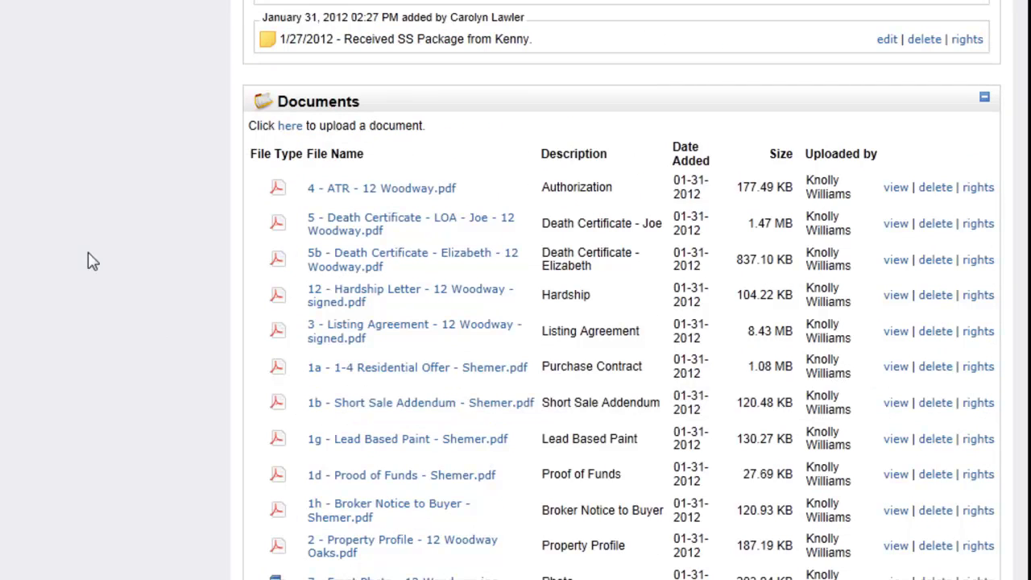
# Step: View the document upload form with its file and description fields, and cancel the upload
pyautogui.click(293, 127)
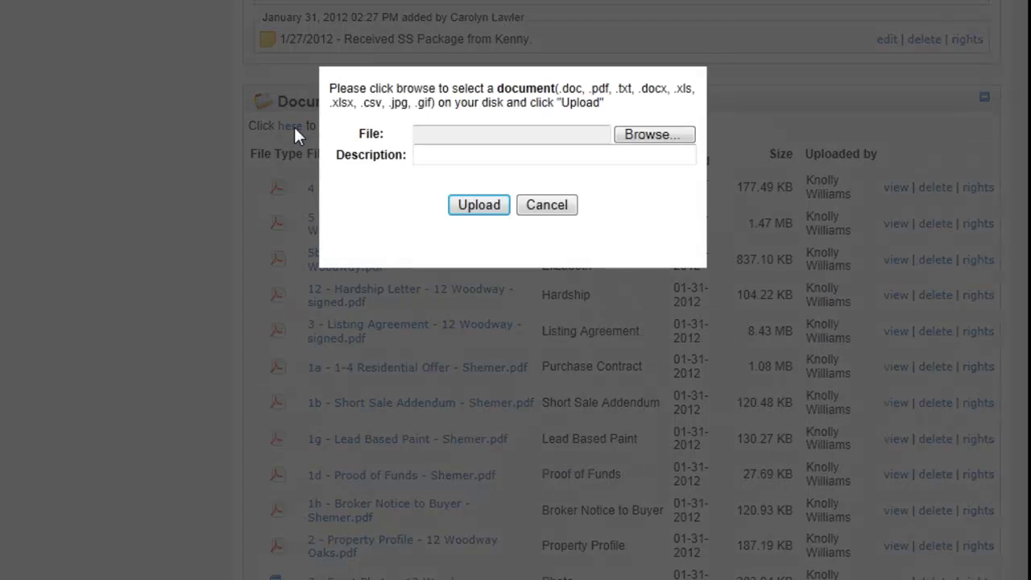
pyautogui.click(460, 159)
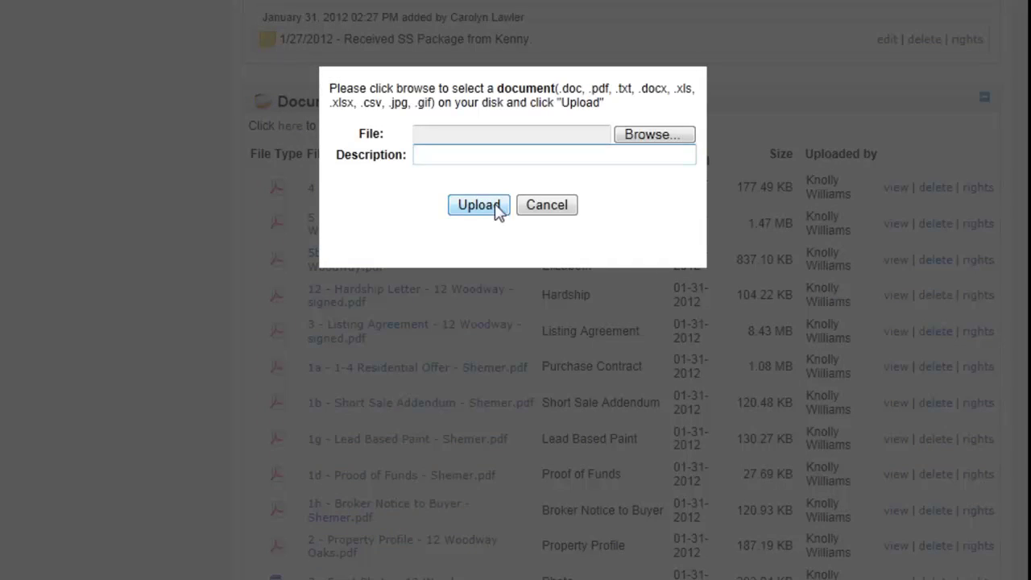
pyautogui.click(551, 208)
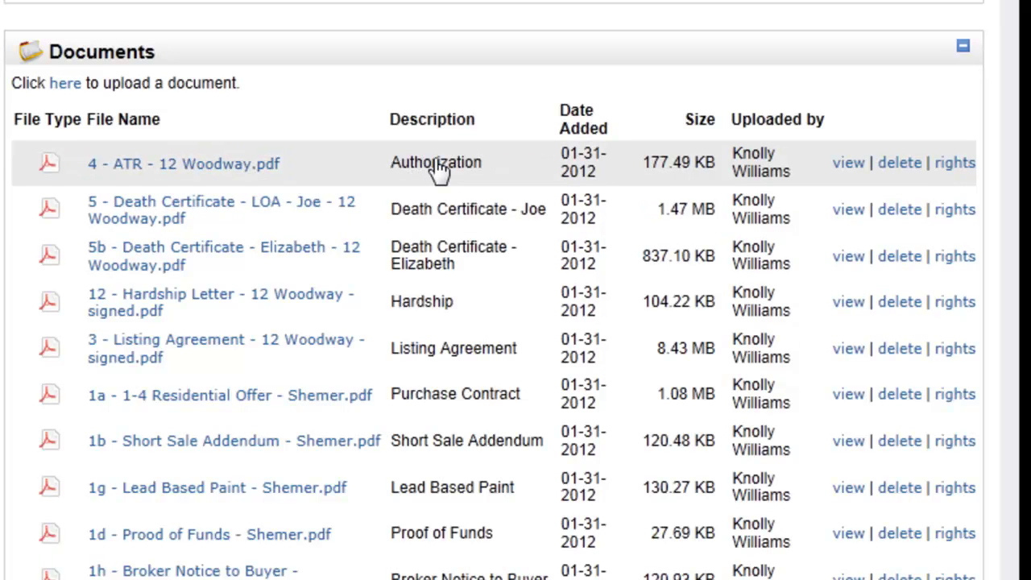
# Step: Try editing document descriptions in place, starting with Authorization, and cancel the edit of the death certificate entry's description
pyautogui.click(439, 169)
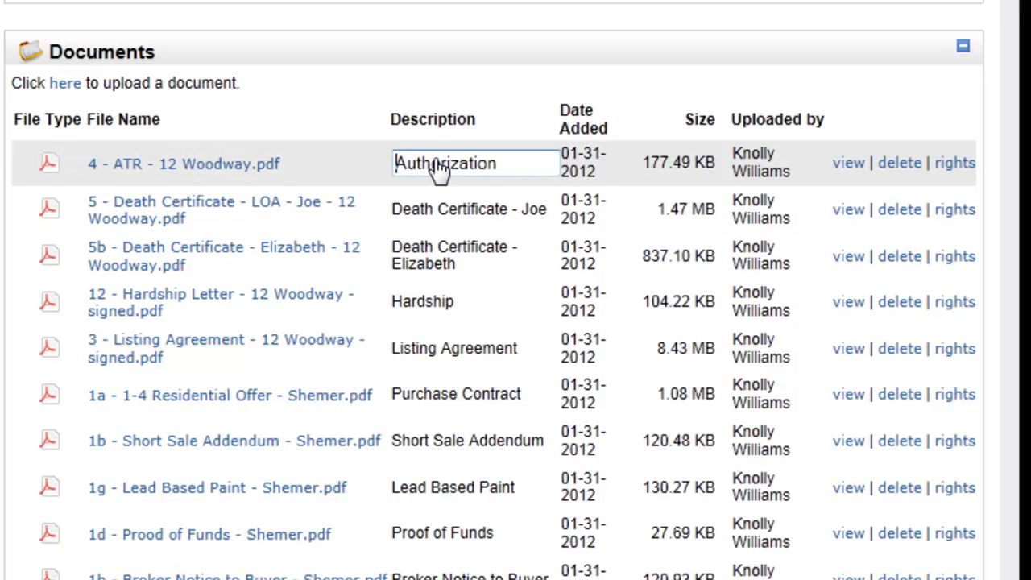
pyautogui.moveTo(519, 164); pyautogui.dragTo(396, 161)
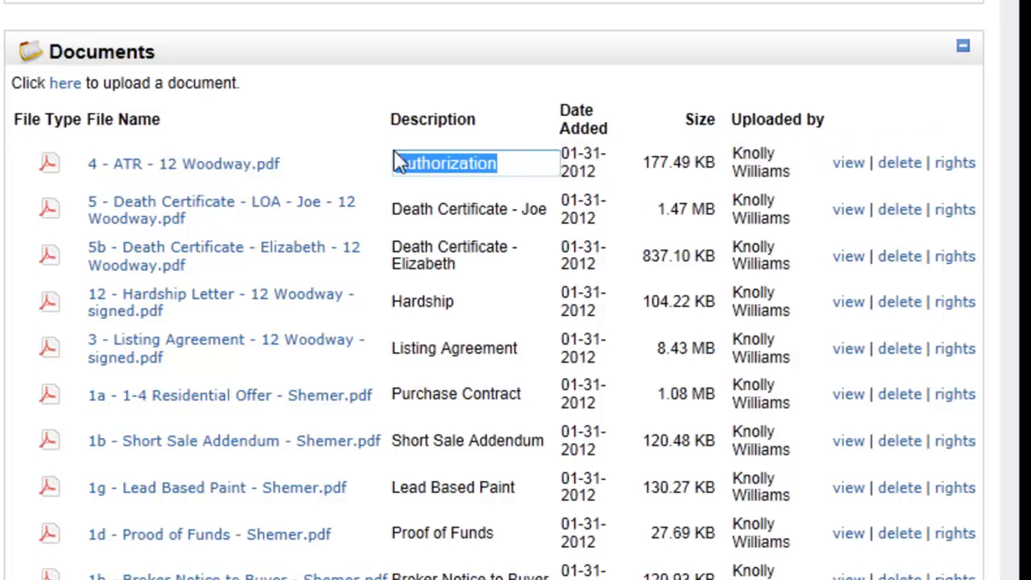
pyautogui.click(467, 212)
pyautogui.press('Tab')
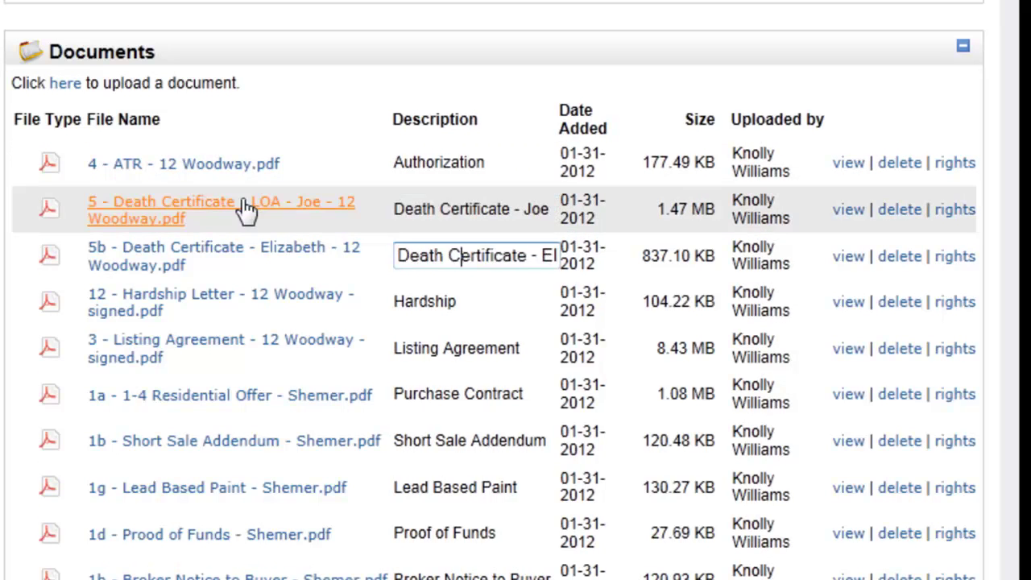
pyautogui.press('Escape')
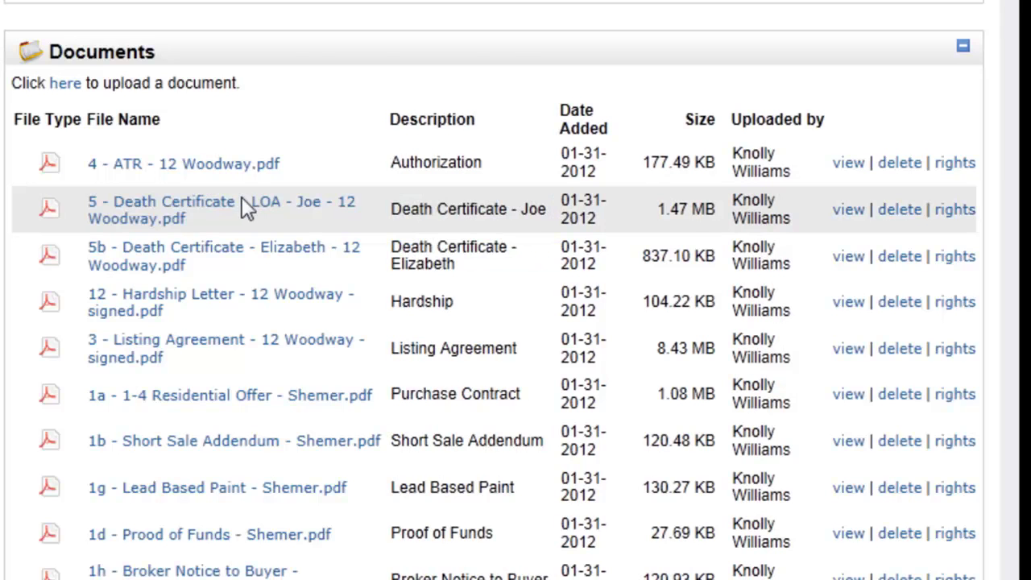
# Step: View the first listed death certificate PDF from the Documents list and close it
pyautogui.click(247, 207)
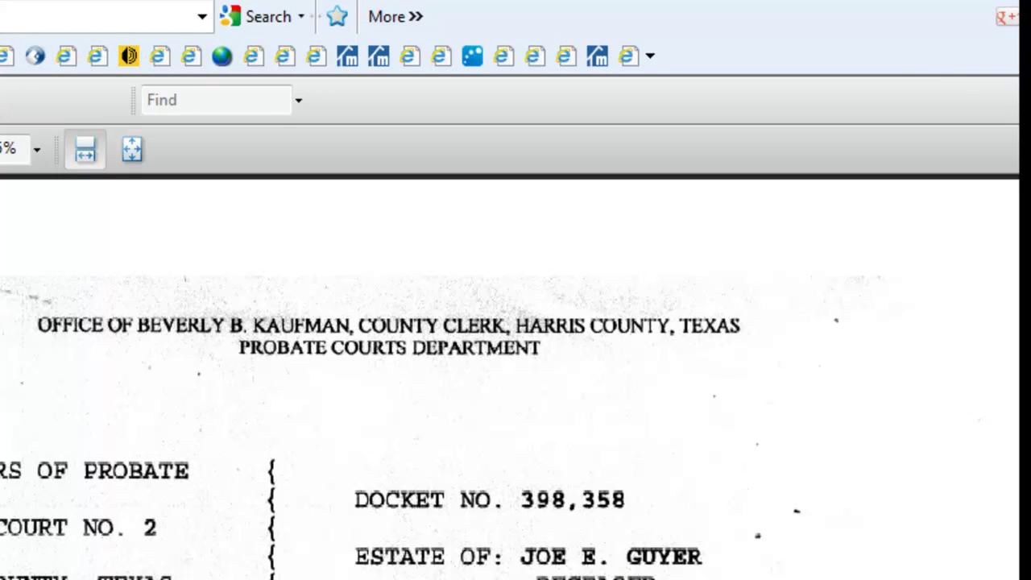
pyautogui.hotkey('ctrl', 'w')
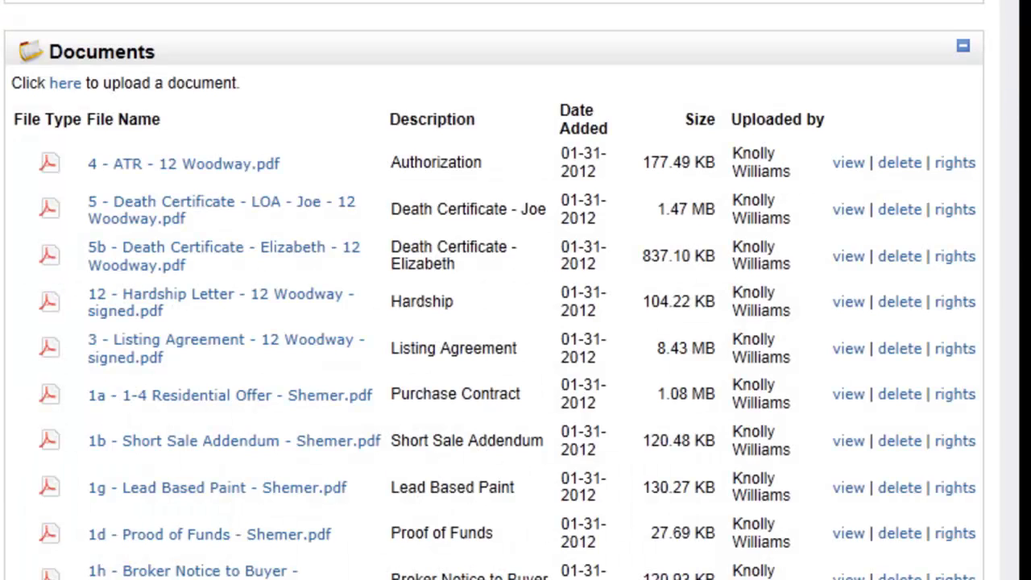
# Step: View the form for adding an action plan, including its plan choices, start date calendar and Don't add to calendar option
pyautogui.scroll(-10, 493, 291)
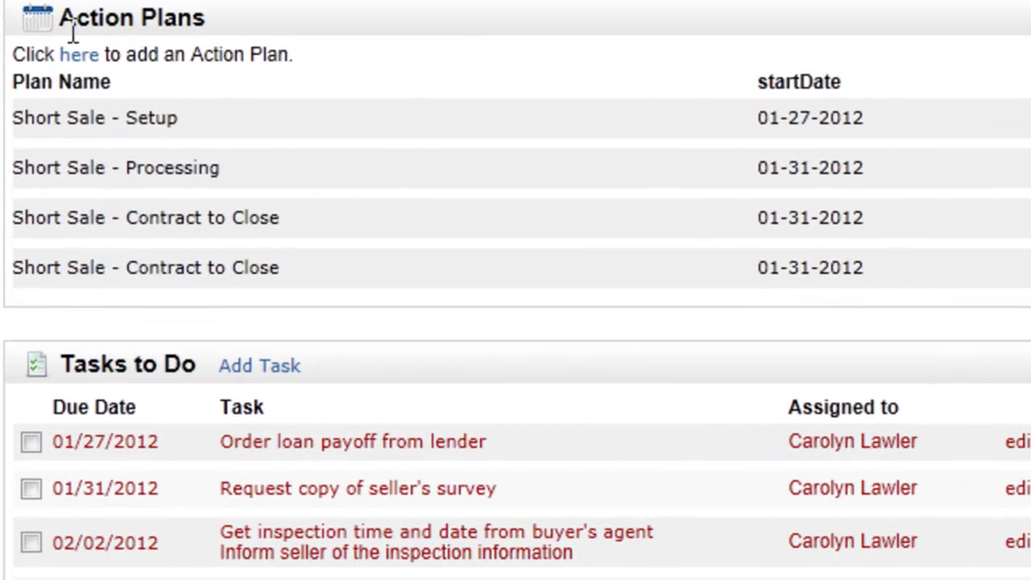
pyautogui.click(79, 55)
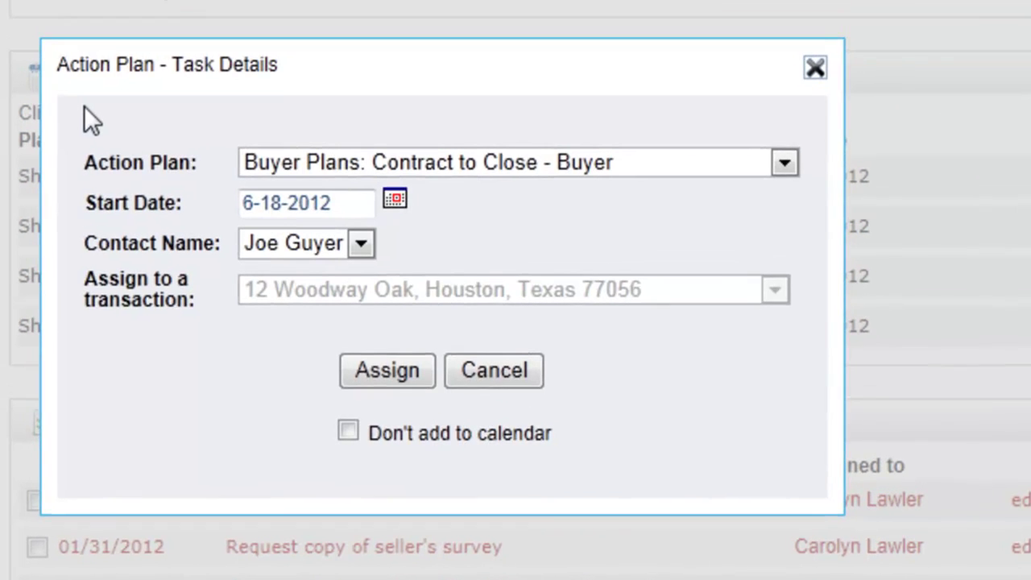
pyautogui.click(778, 104)
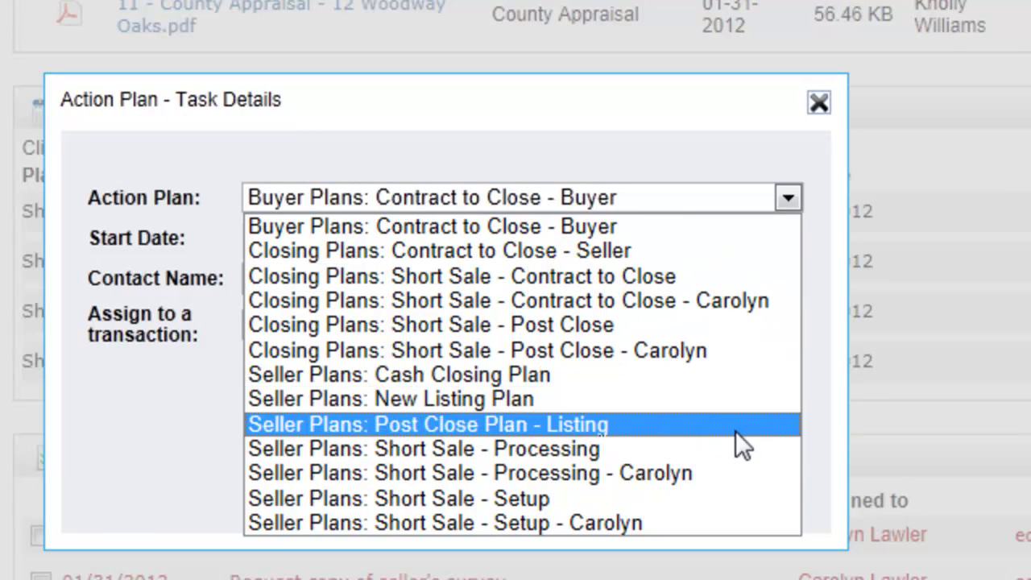
pyautogui.click(182, 431)
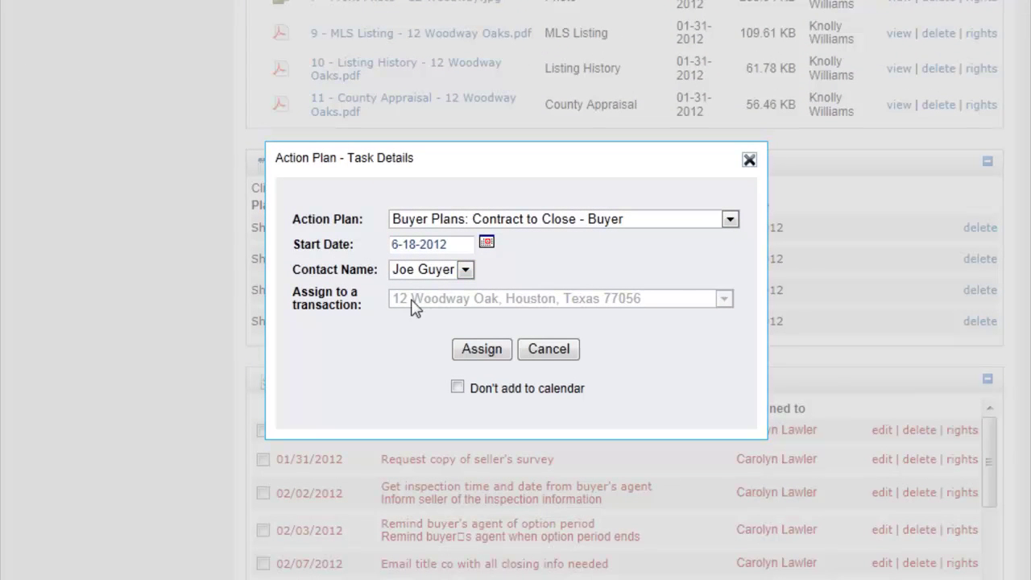
pyautogui.click(442, 244)
pyautogui.click(486, 243)
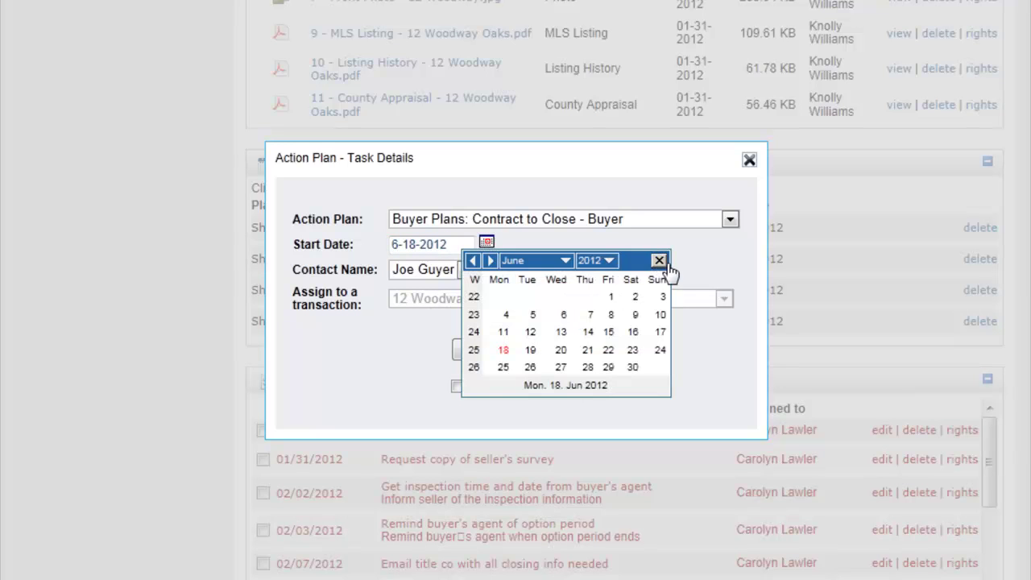
pyautogui.click(659, 261)
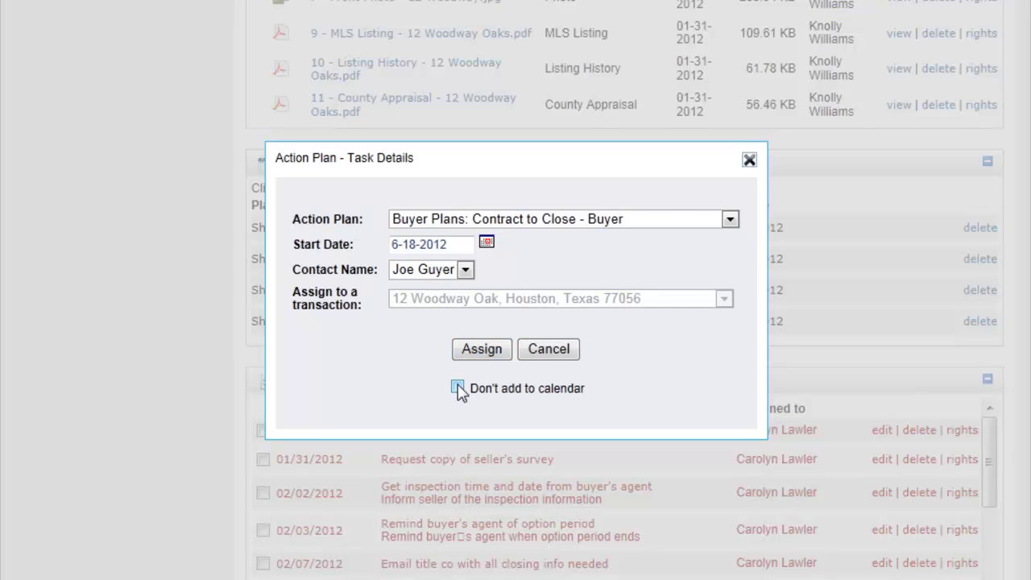
pyautogui.click(458, 388)
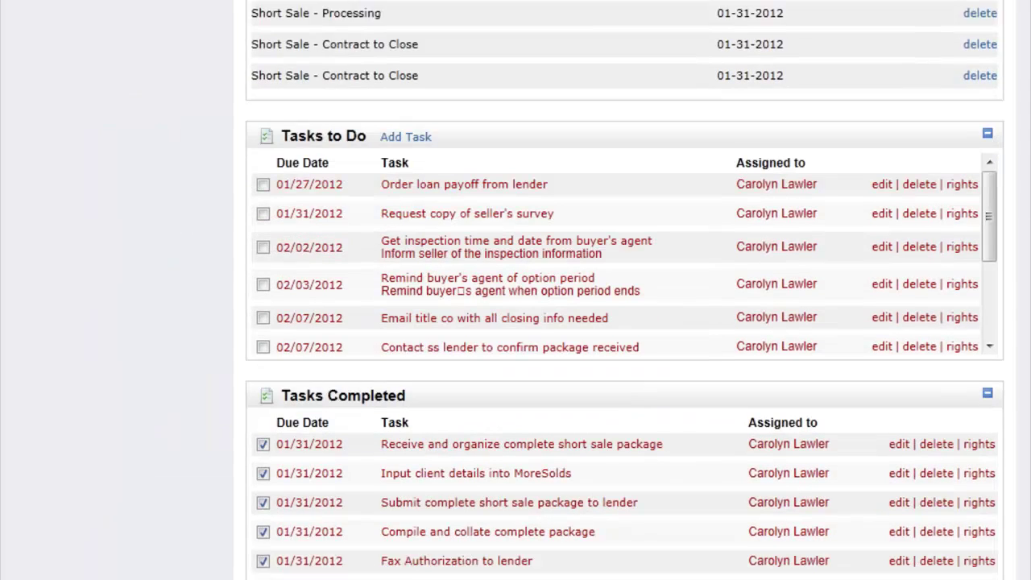
# Step: View the form for adding a task, including the available task types, and dismiss it
pyautogui.scroll(-2, 723, 417)
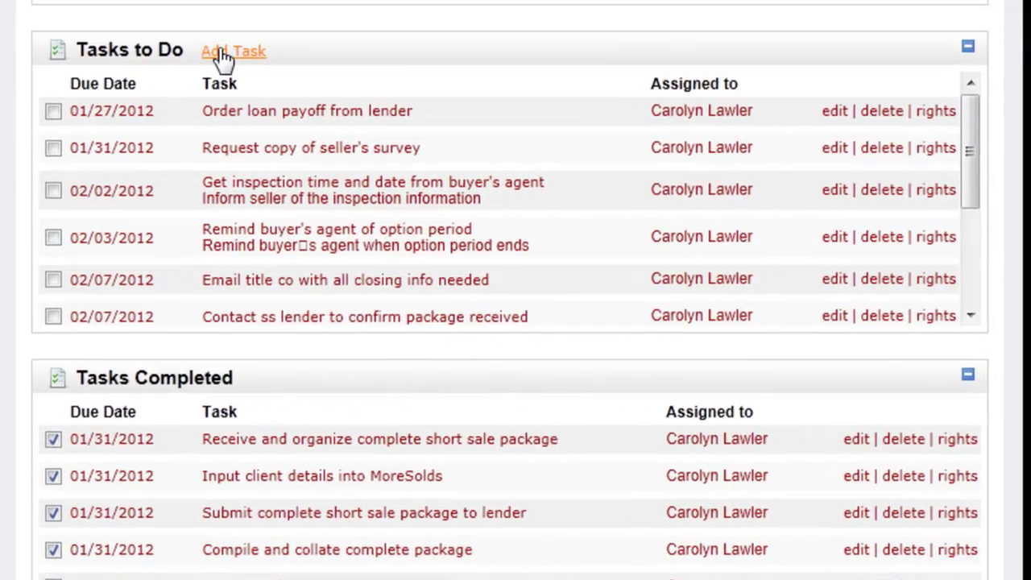
pyautogui.click(219, 49)
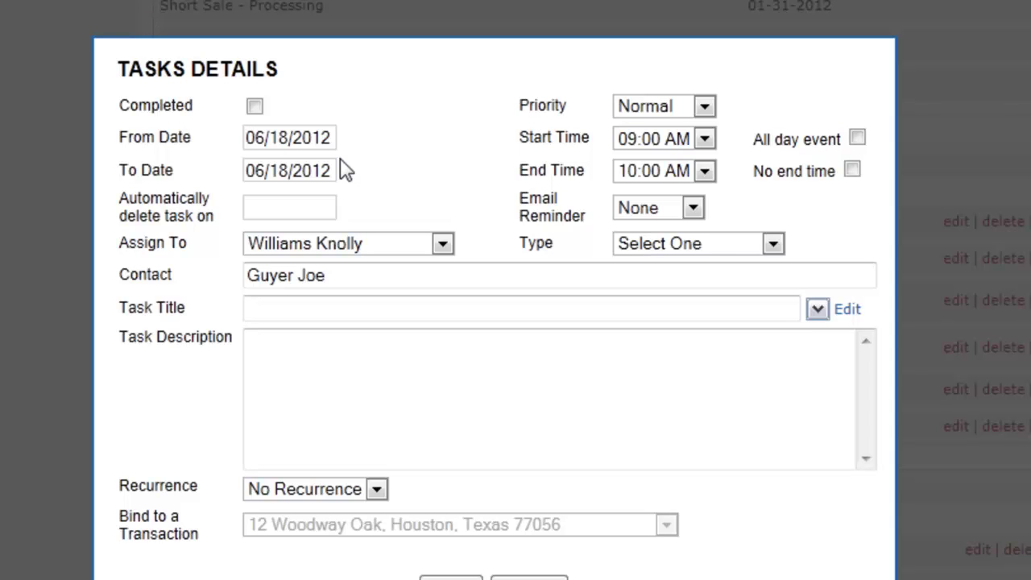
pyautogui.click(772, 244)
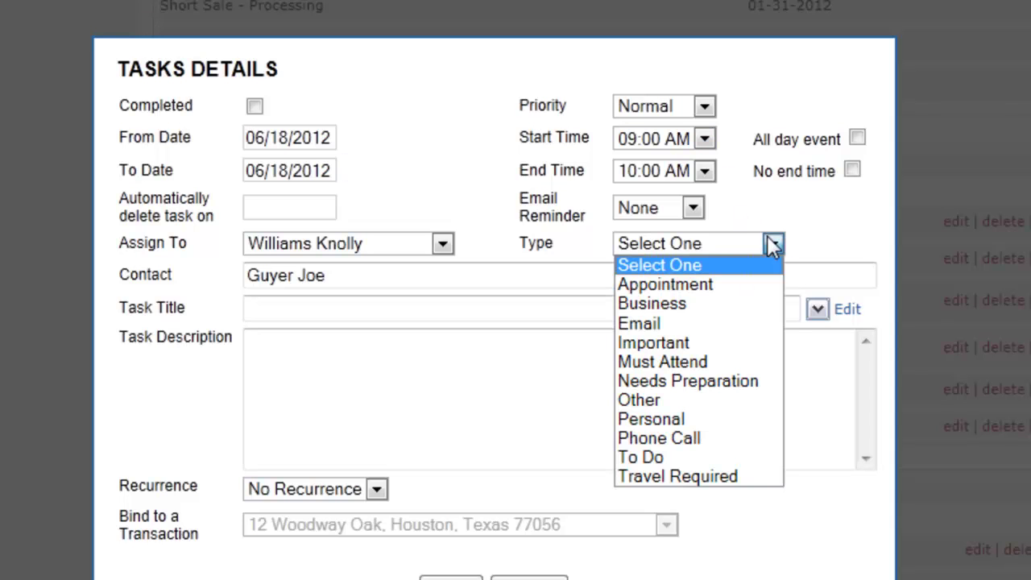
pyautogui.click(750, 306)
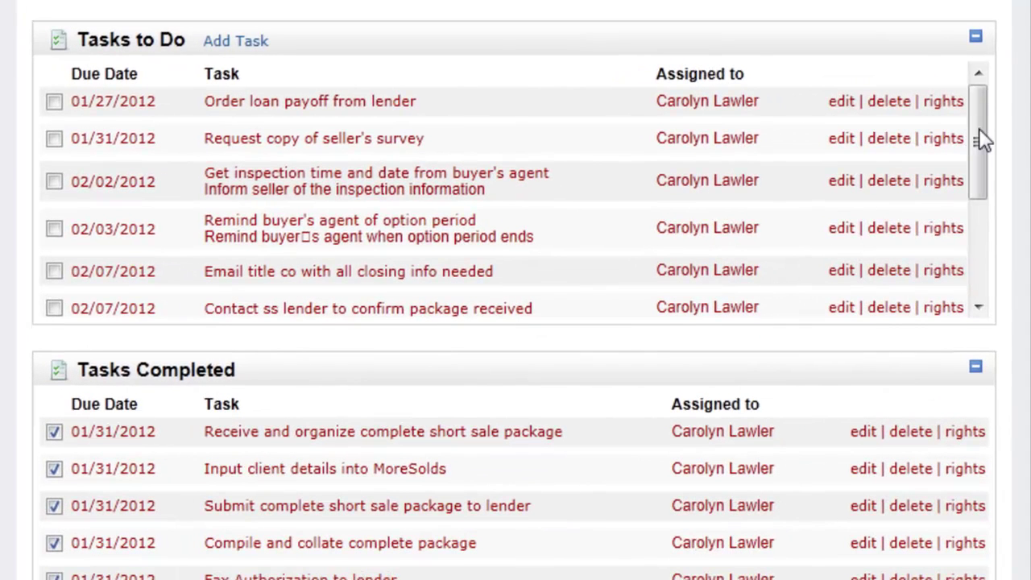
# Step: Examine the Tasks to Do and Tasks Completed lists alongside the transaction's completion percentage
pyautogui.moveTo(978, 131)
pyautogui.mouseDown()
pyautogui.moveTo(991, 249)
pyautogui.moveTo(997, 125)
pyautogui.mouseUp()
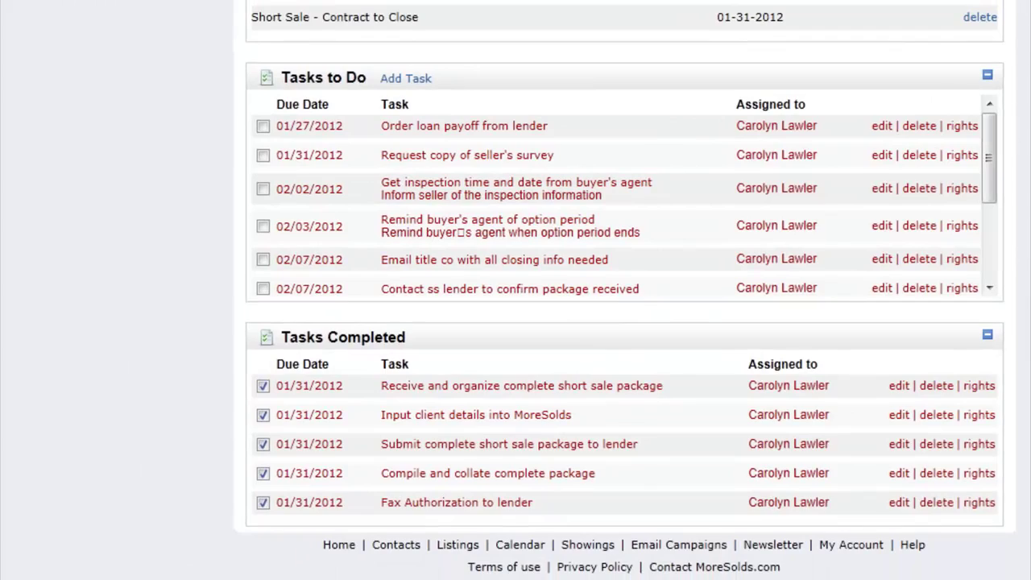
pyautogui.scroll(15, 625, 290)
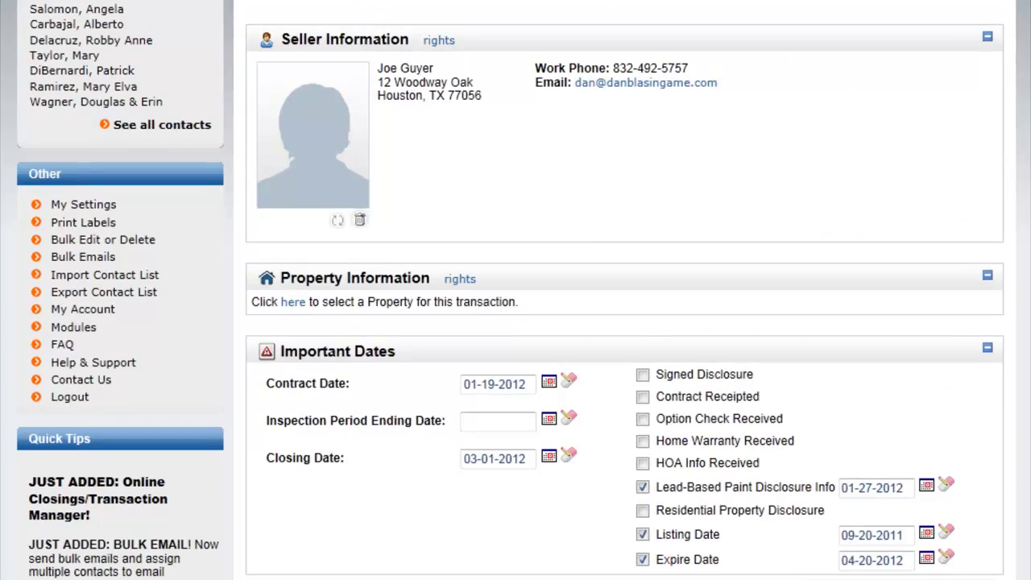
pyautogui.scroll(6, 625, 290)
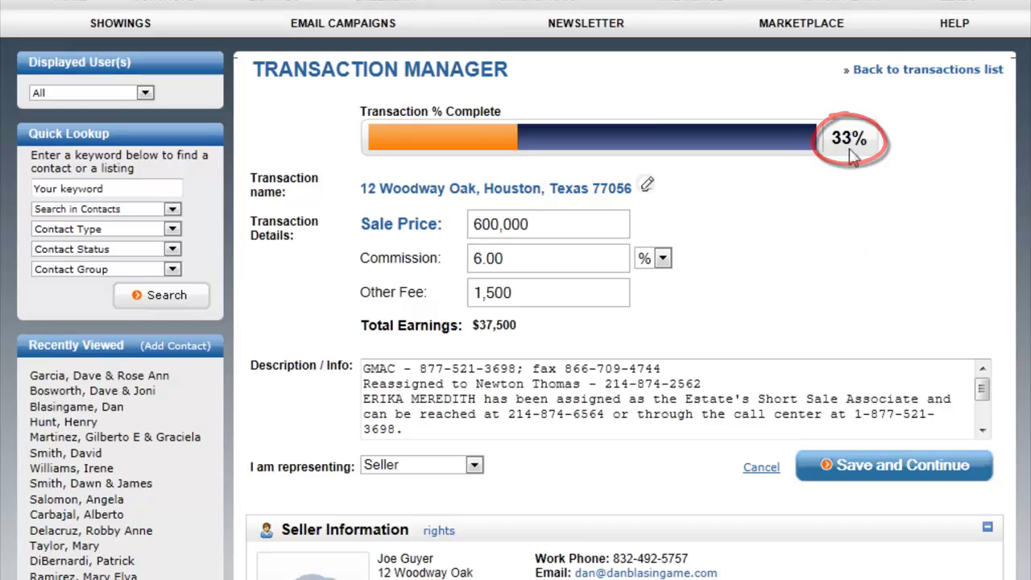
pyautogui.scroll(-20, 516, 323)
pyautogui.scroll(-15, 625, 290)
pyautogui.scroll(-6, 624, 323)
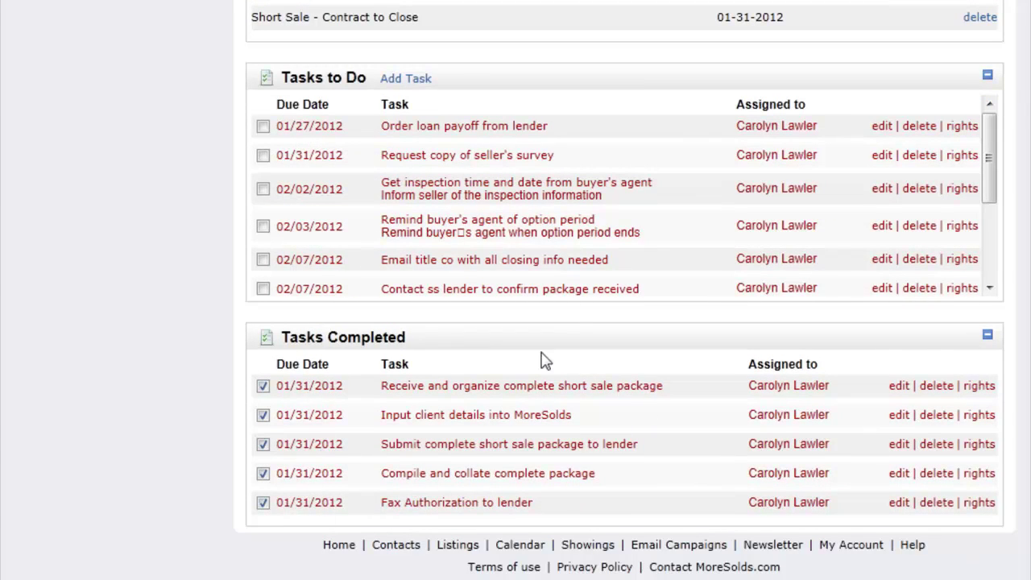
pyautogui.moveTo(989, 159)
pyautogui.mouseDown()
pyautogui.moveTo(991, 235)
pyautogui.moveTo(991, 161)
pyautogui.mouseUp()
pyautogui.scroll(15, 765, 133)
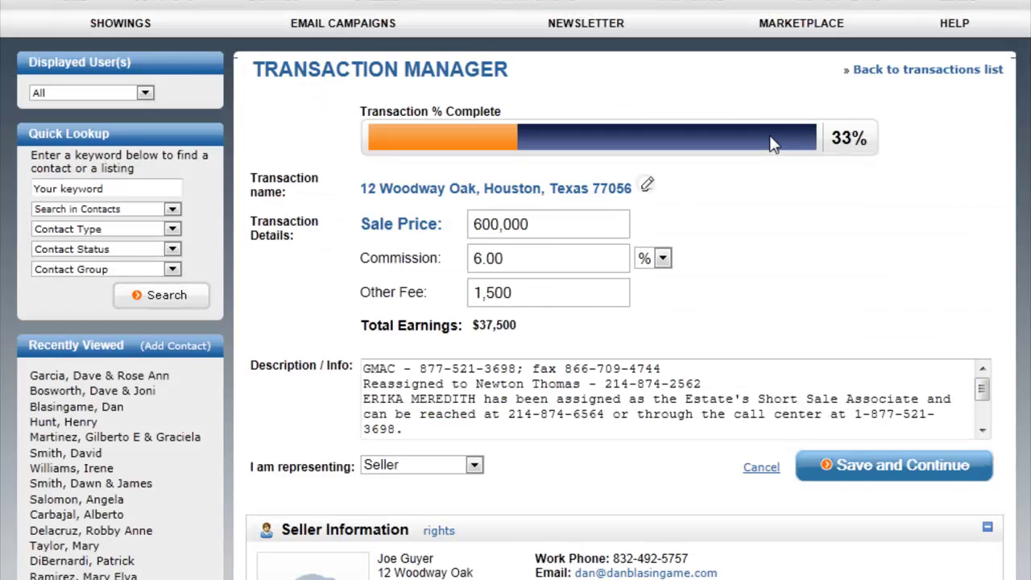
# Step: Select the contact under Closing Parties Involved and view the email form for selected contacts with its template choices
pyautogui.scroll(-10, 774, 142)
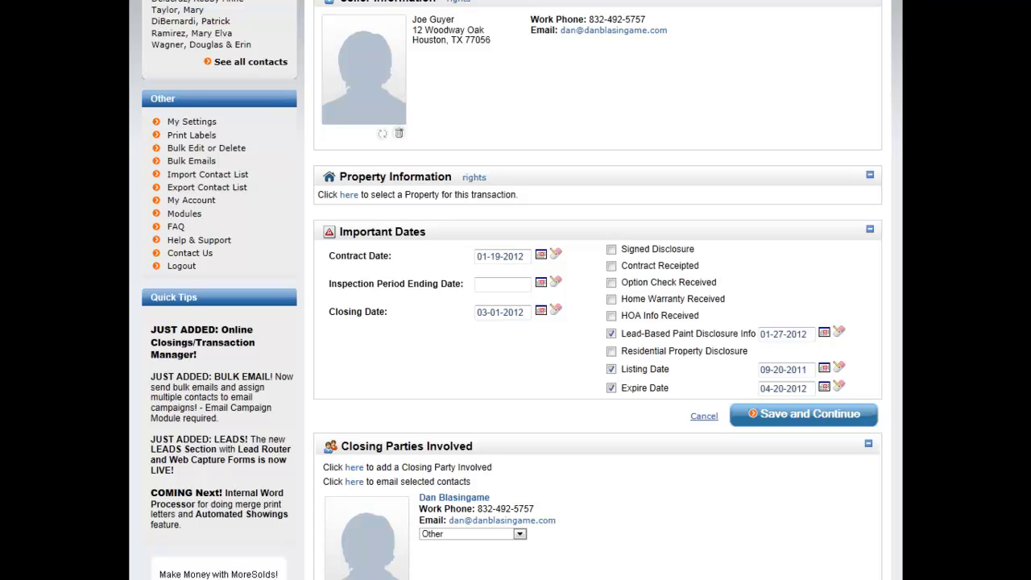
pyautogui.scroll(-2, 515, 322)
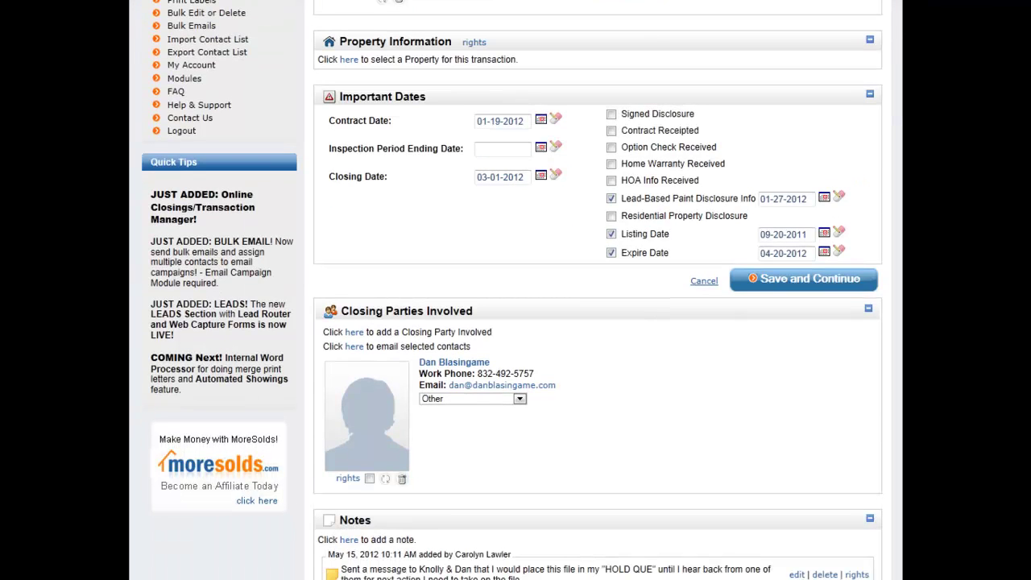
pyautogui.scroll(-3, 597, 322)
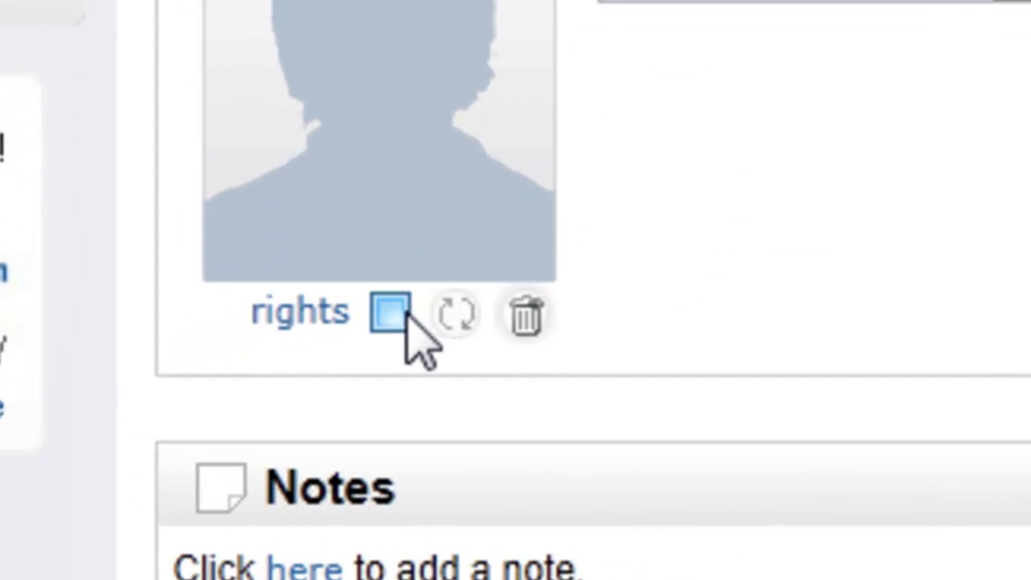
pyautogui.click(191, 355)
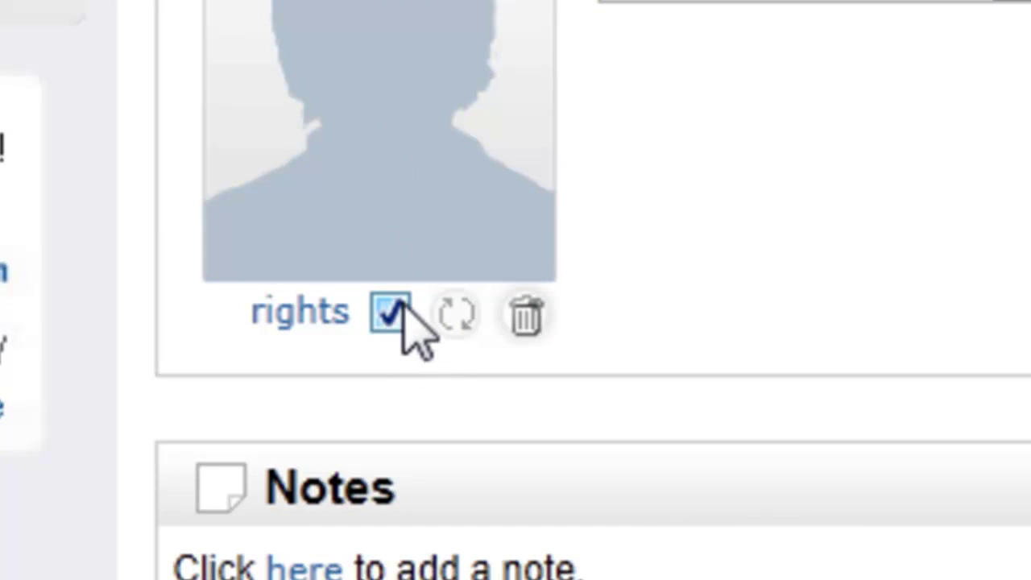
pyautogui.click(395, 306)
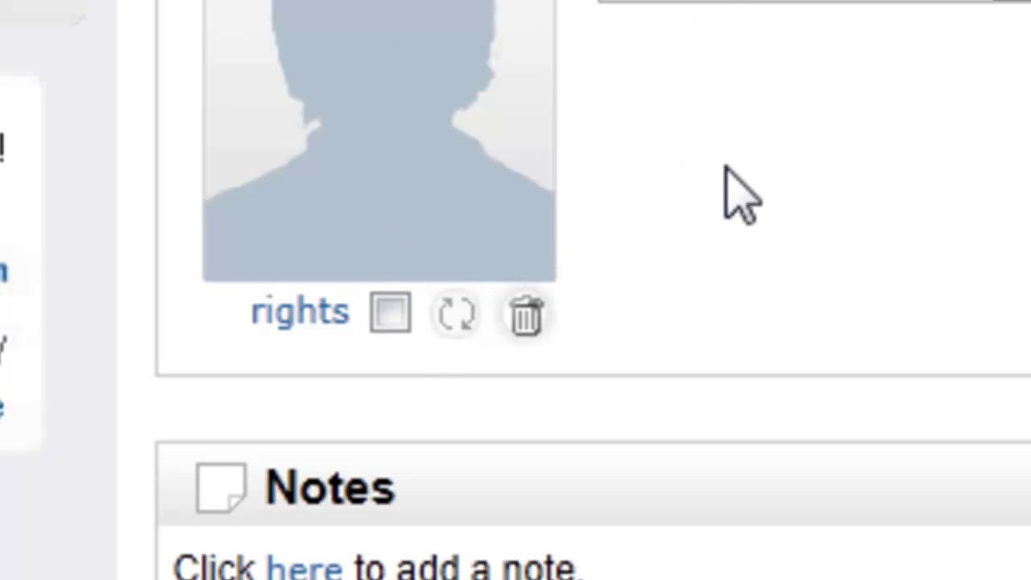
pyautogui.click(395, 310)
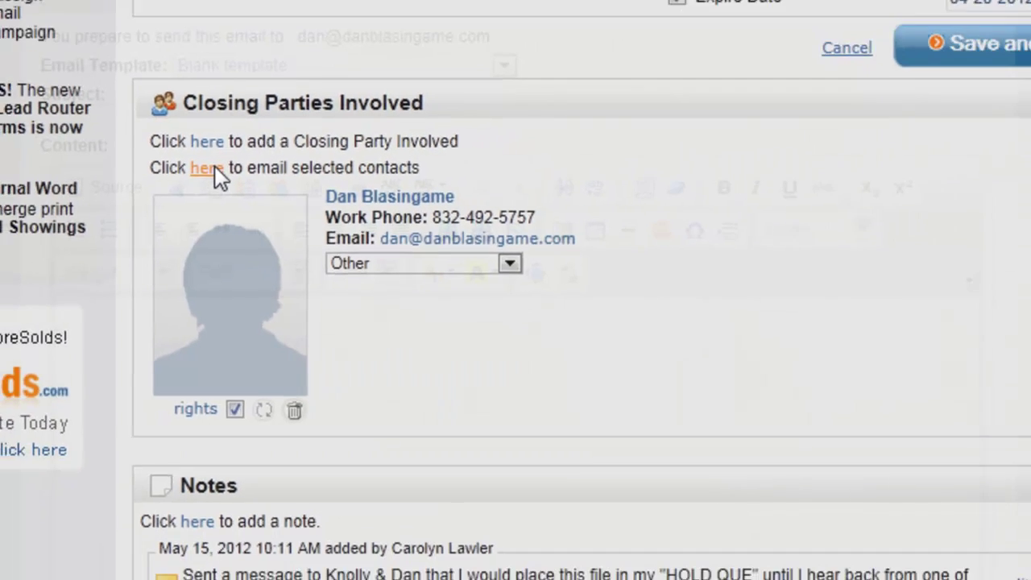
pyautogui.click(199, 136)
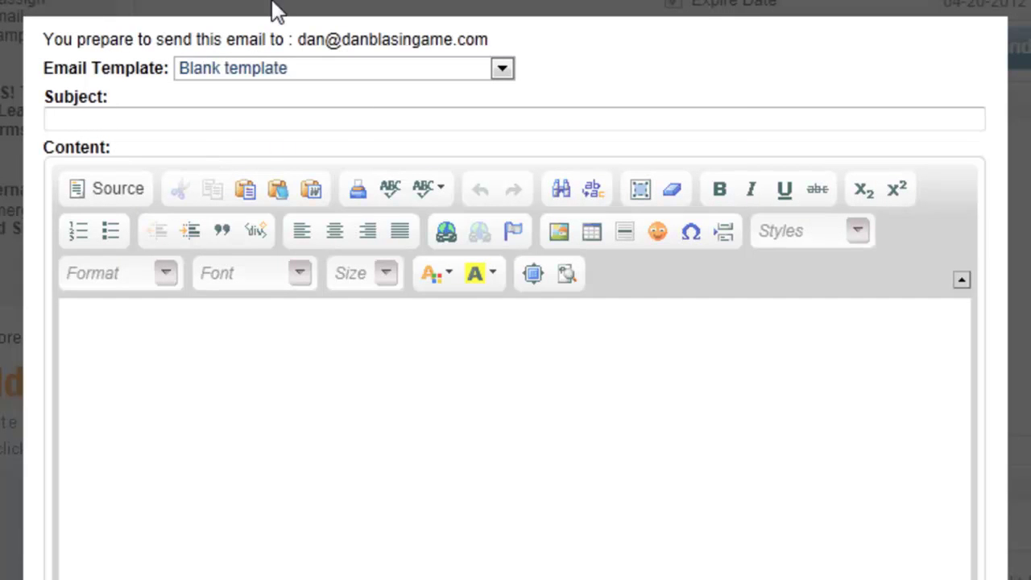
pyautogui.click(283, 72)
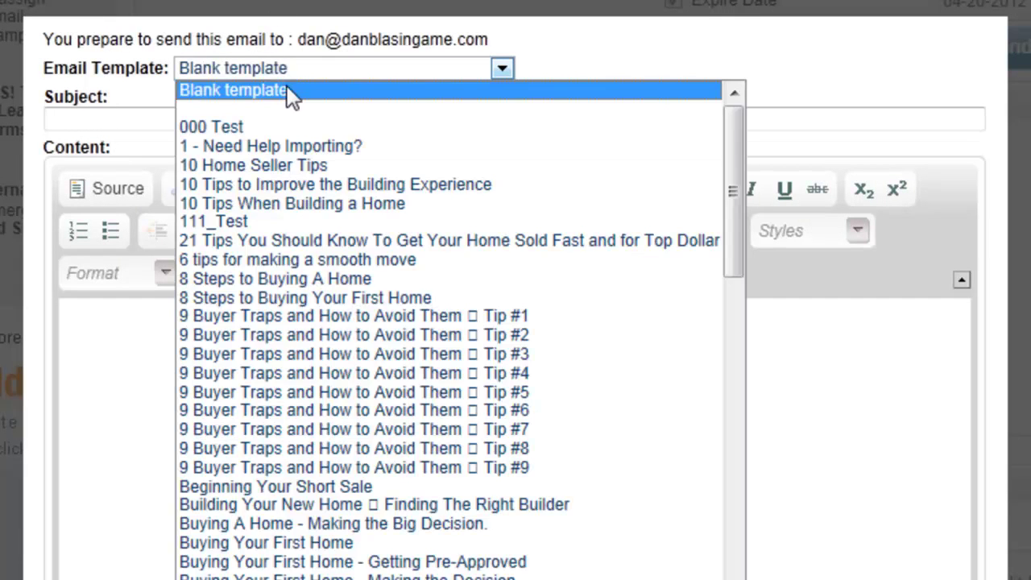
pyautogui.click(333, 300)
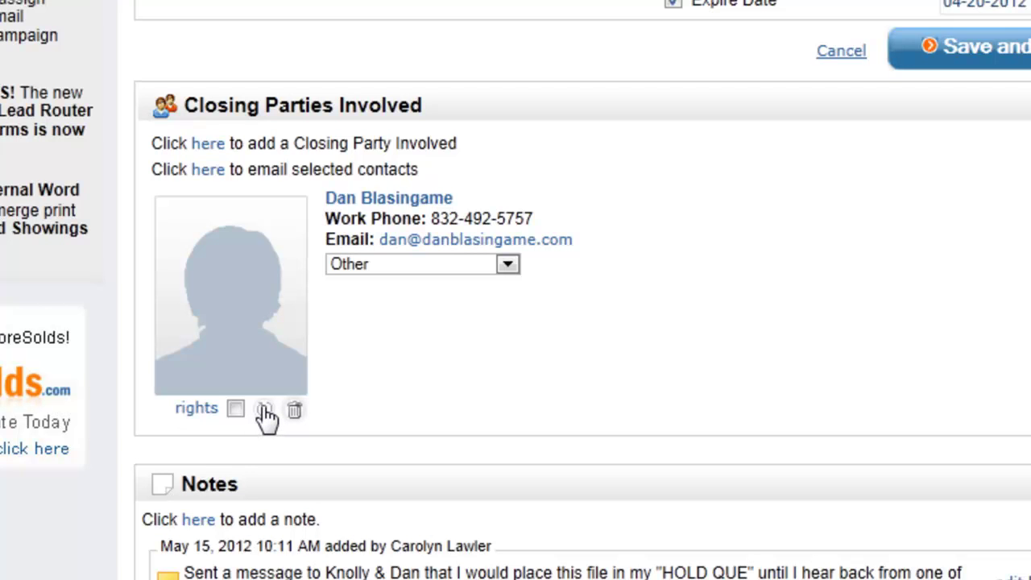
# Step: View the closing party's contact form with its role and login email options, and close it
pyautogui.click(265, 411)
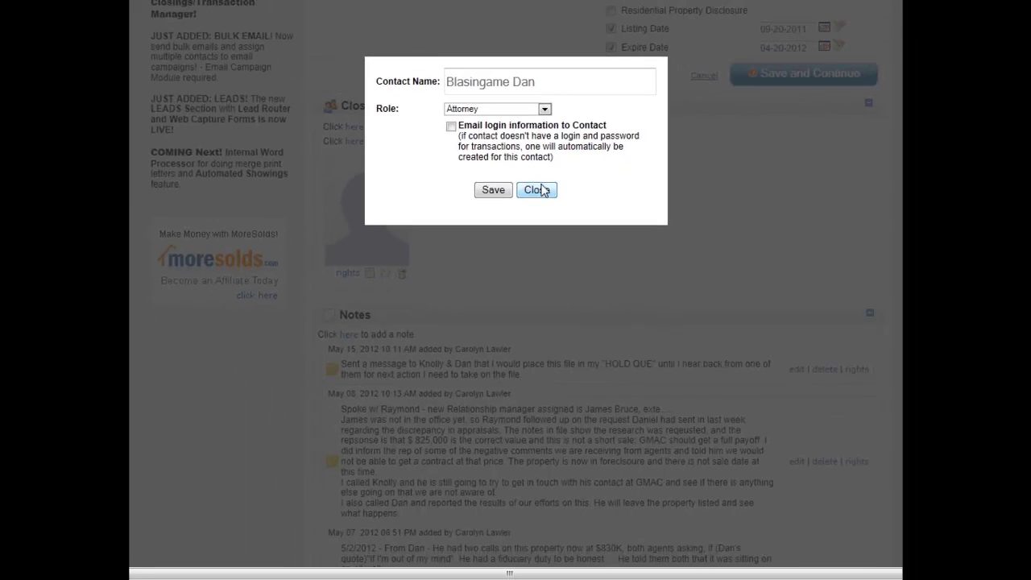
pyautogui.click(538, 258)
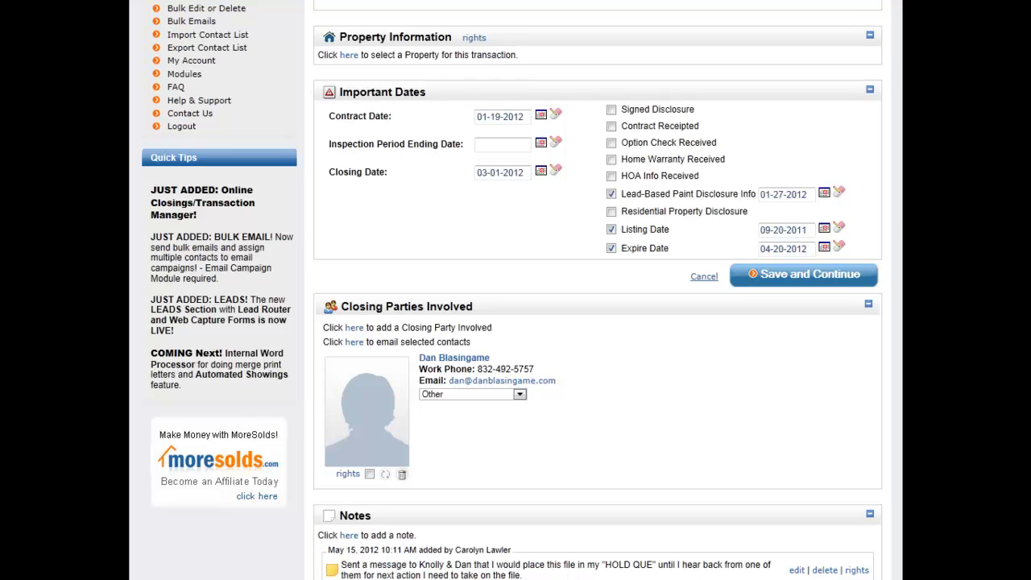
# Step: Go past the notes to Action Plans, review the plans available to add, and dismiss the form
pyautogui.scroll(-20, 597, 323)
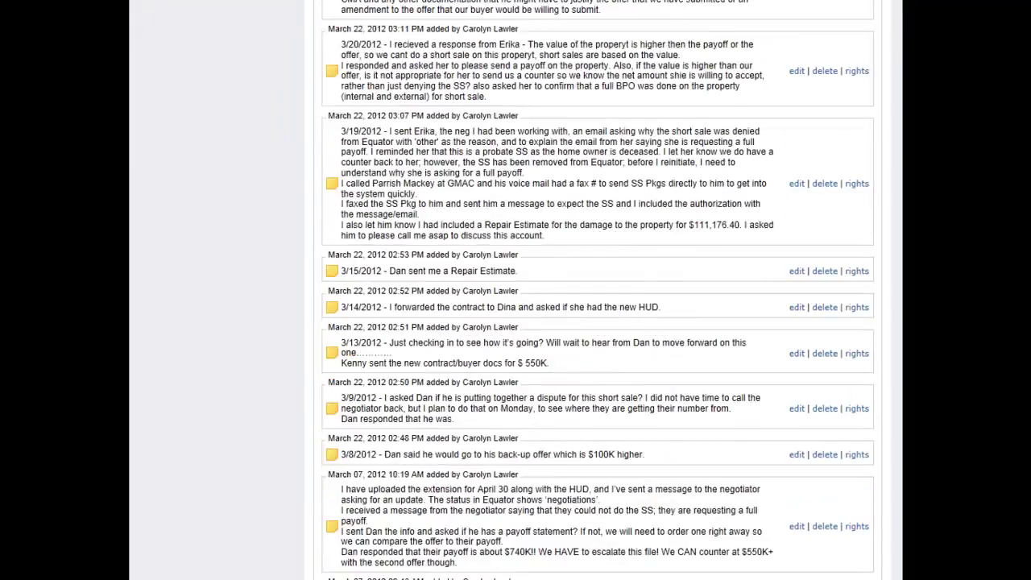
pyautogui.scroll(-10, 598, 322)
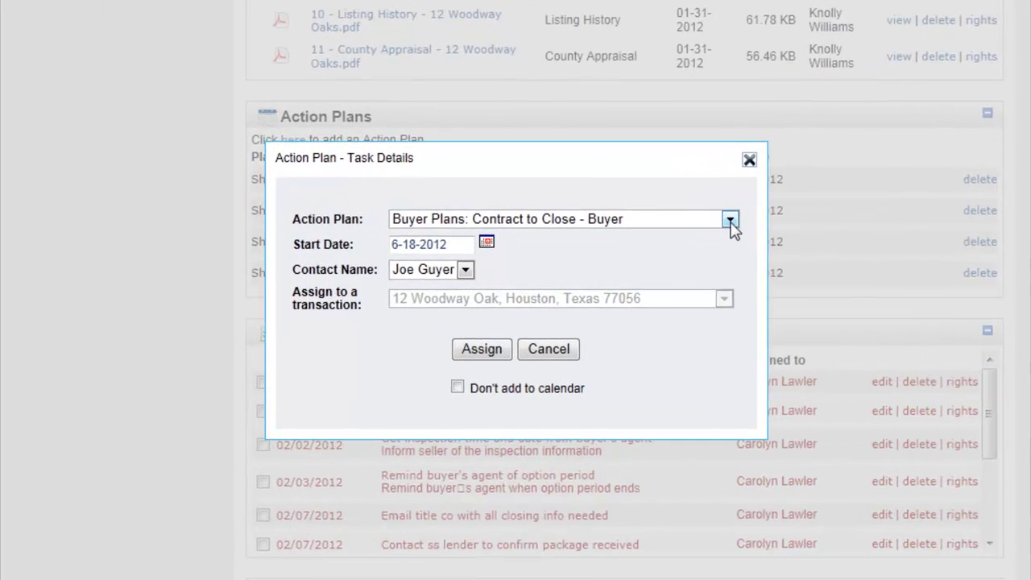
pyautogui.click(676, 236)
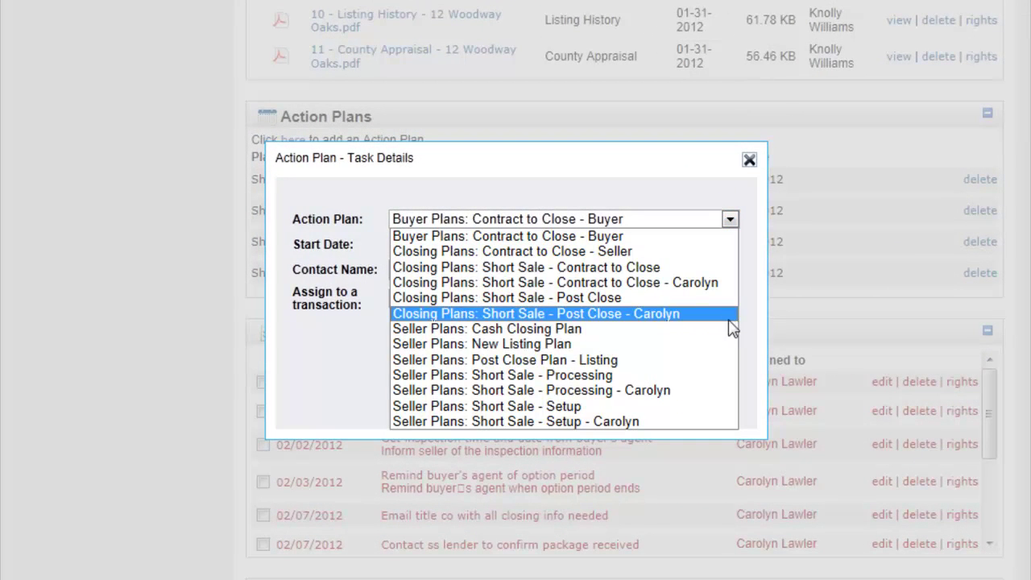
pyautogui.click(749, 159)
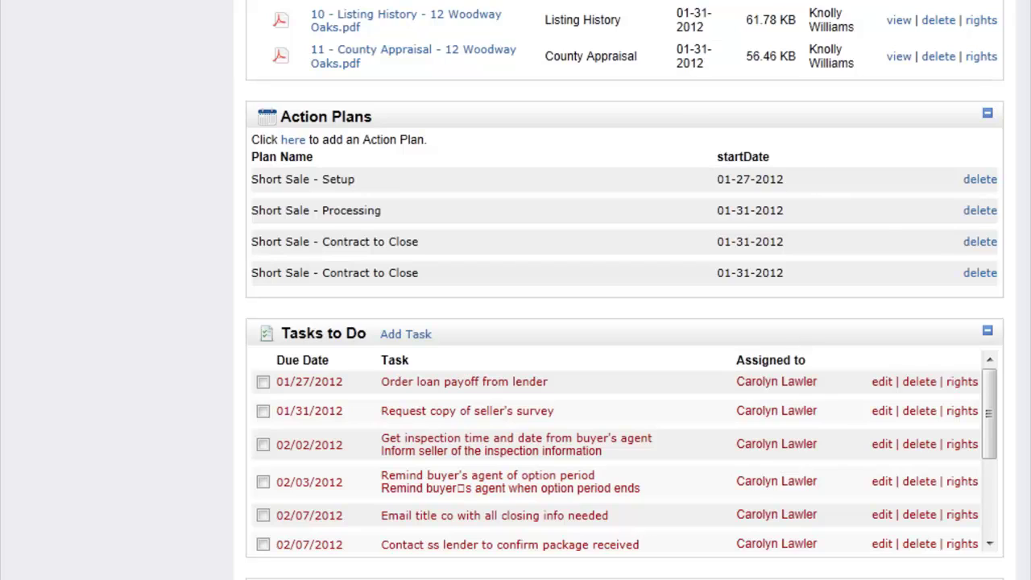
# Step: Return to the transaction's completion bar and sale details at the start of the record
pyautogui.scroll(10, 780, 182)
pyautogui.scroll(10, 625, 290)
pyautogui.scroll(15, 625, 290)
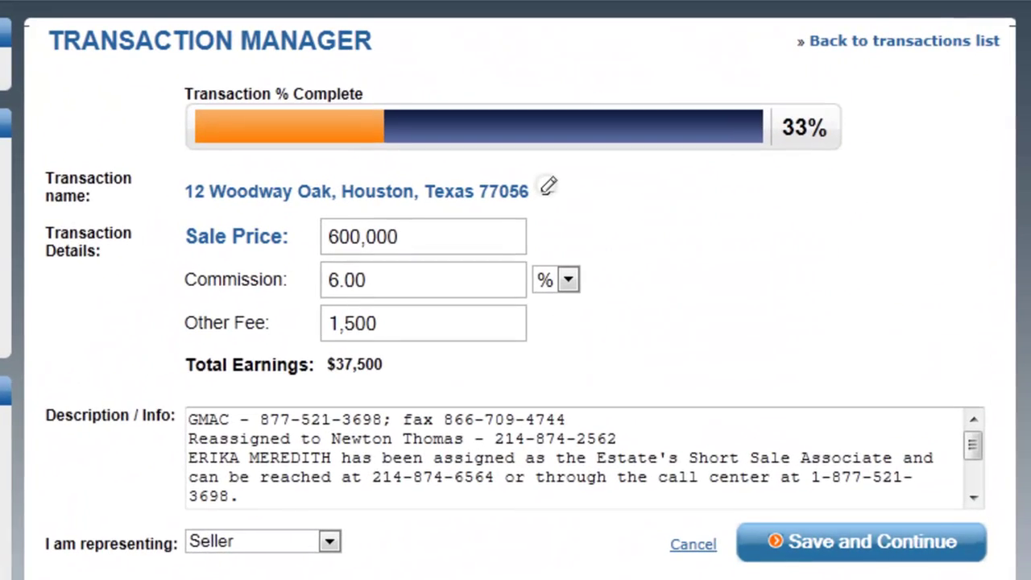